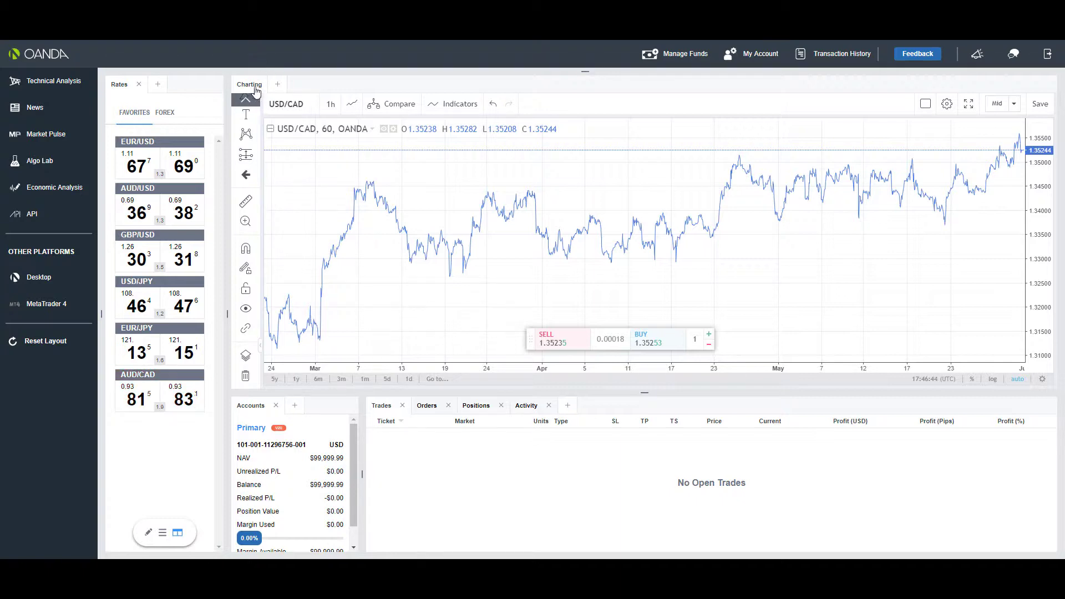
# Replace USD/CAD with AUD/USD as the chart symbol on the 1-hour timeframe
pyautogui.moveTo(256, 90); pyautogui.dragTo(563, 230)
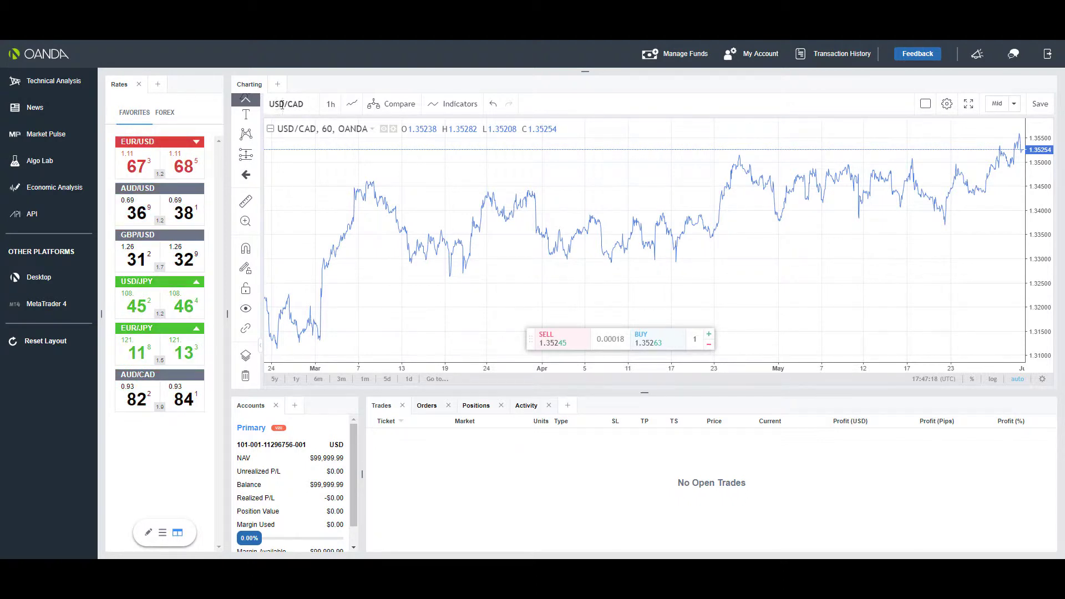
pyautogui.click(299, 103)
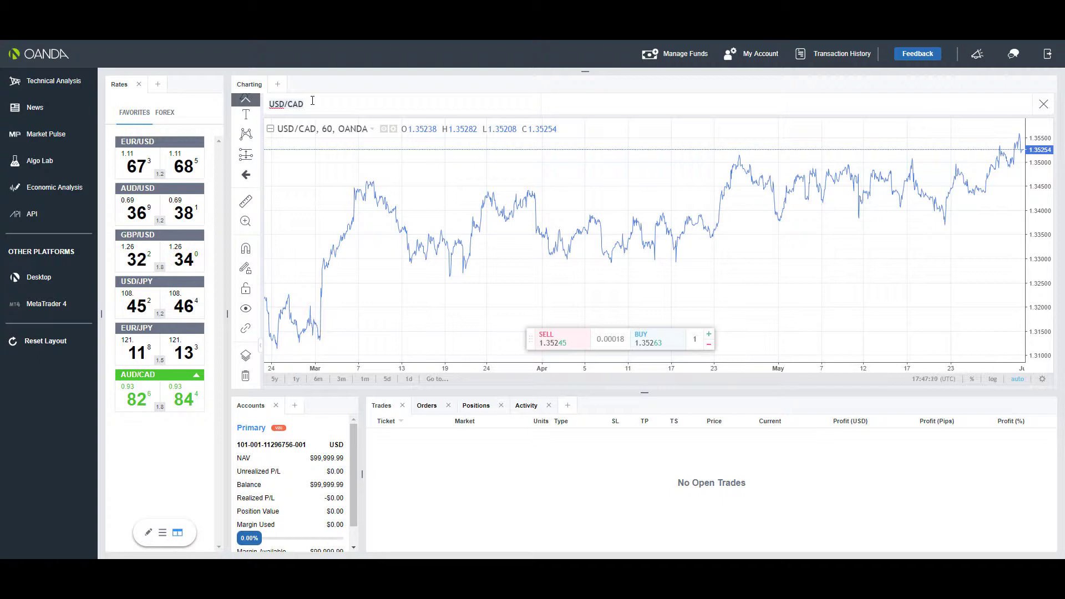
pyautogui.press('BackSpace')
pyautogui.press('BackSpace')
pyautogui.press('BackSpace')
pyautogui.press('BackSpace')
pyautogui.press('BackSpace')
pyautogui.press('BackSpace')
pyautogui.press('BackSpace')
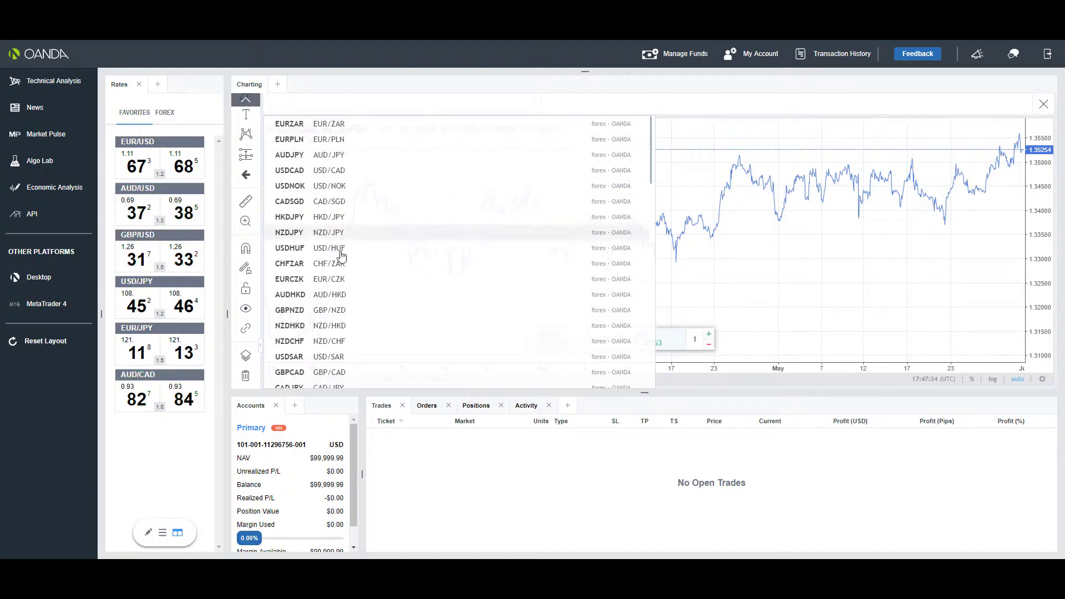
pyautogui.scroll(-5, 375, 337)
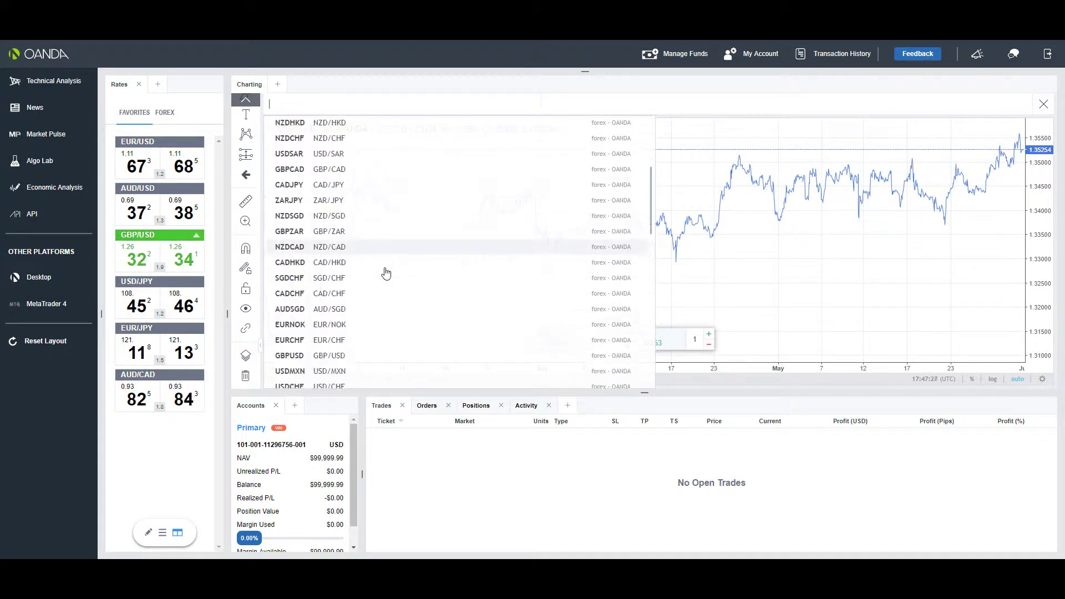
pyautogui.scroll(-3, 386, 271)
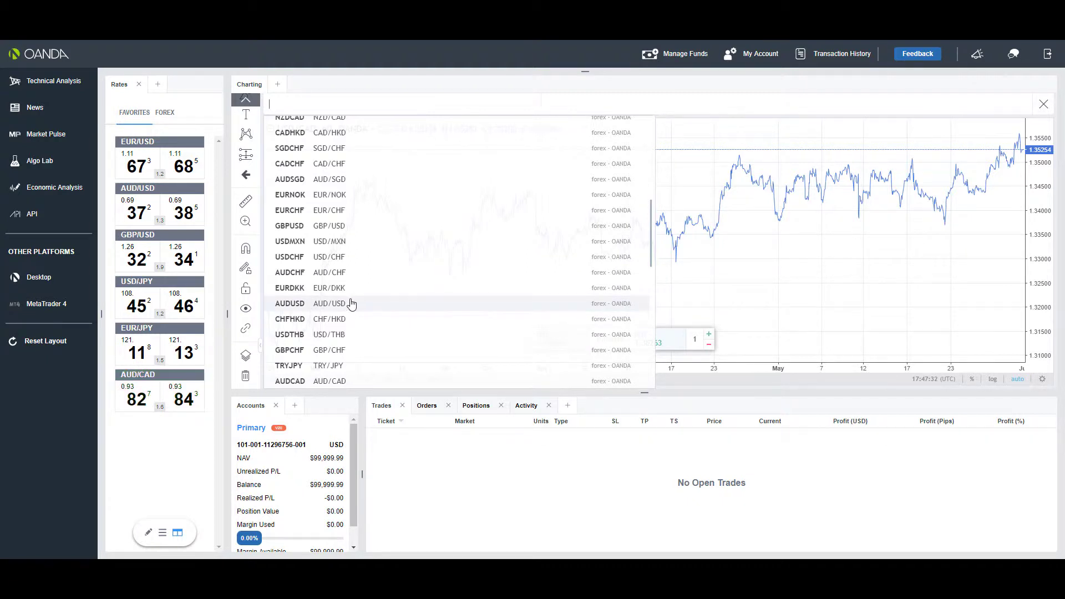
pyautogui.click(340, 309)
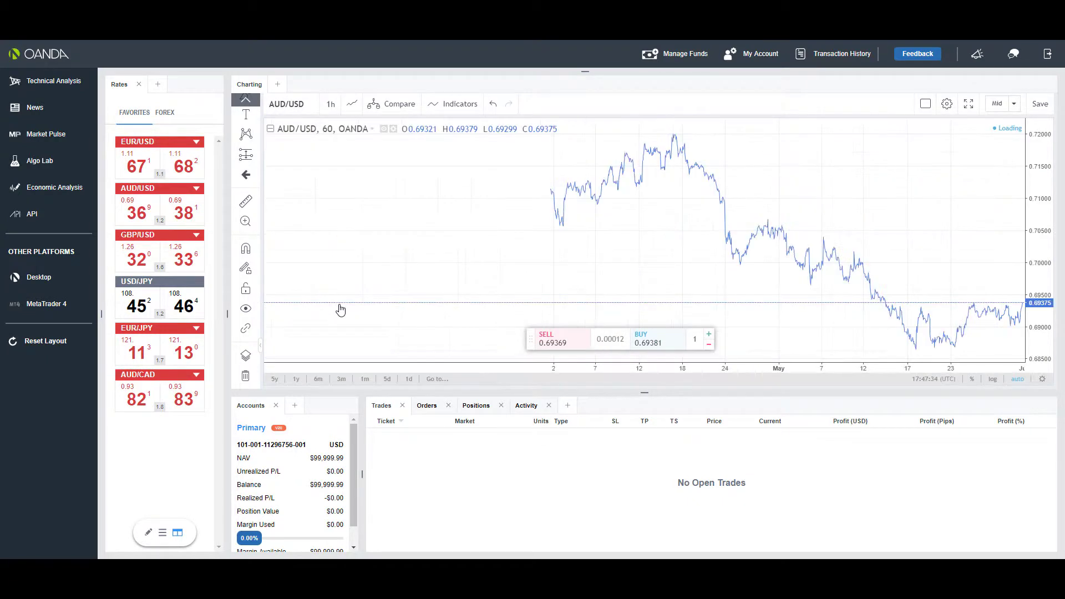
pyautogui.click(304, 104)
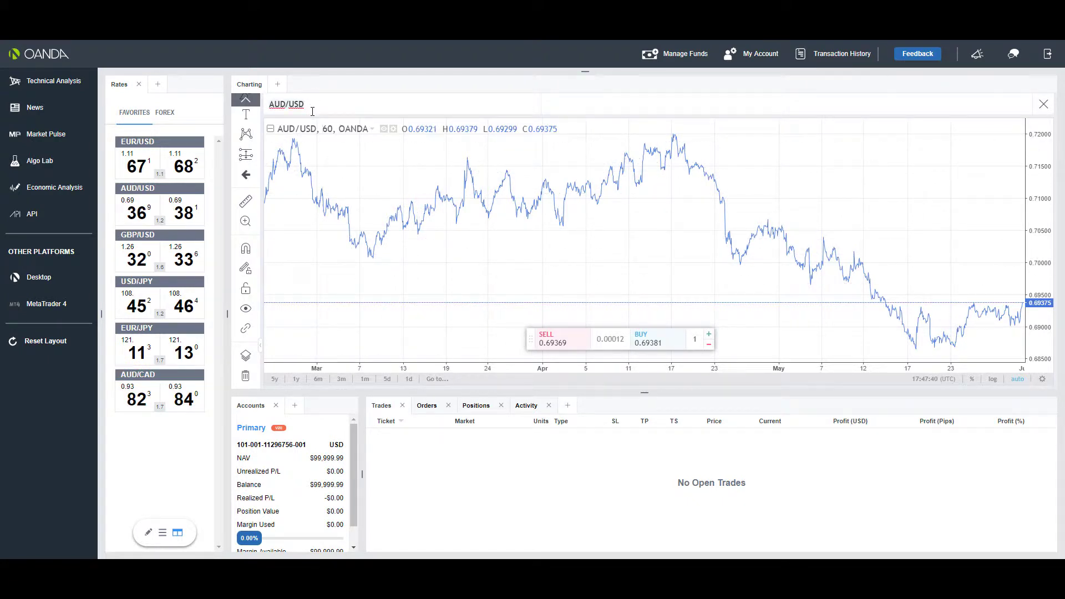
pyautogui.click(435, 178)
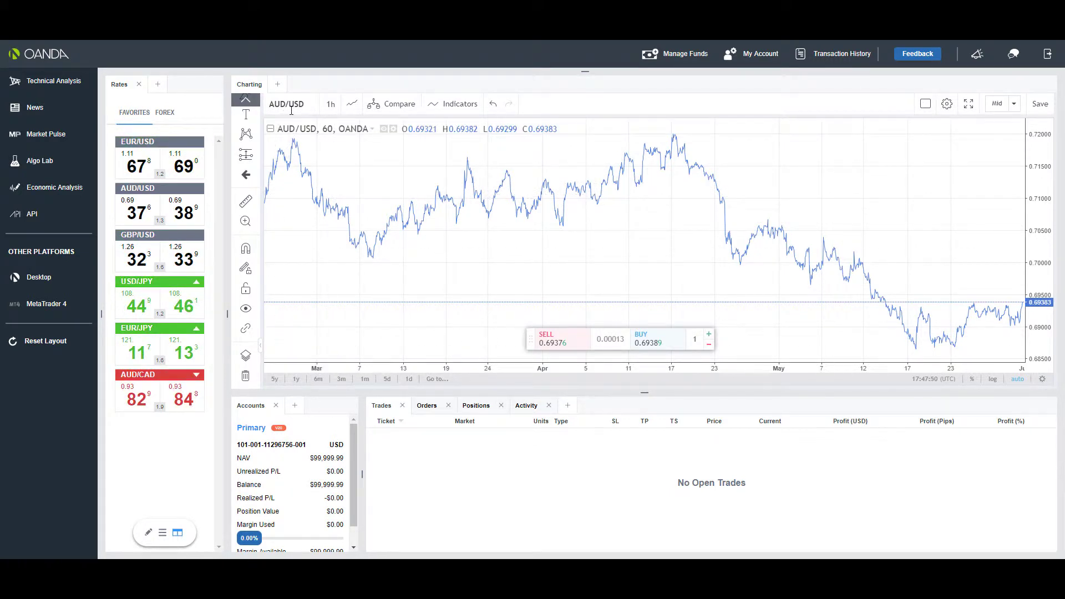
# Check the list of panels that can be added, then dismiss it without adding one
pyautogui.click(276, 86)
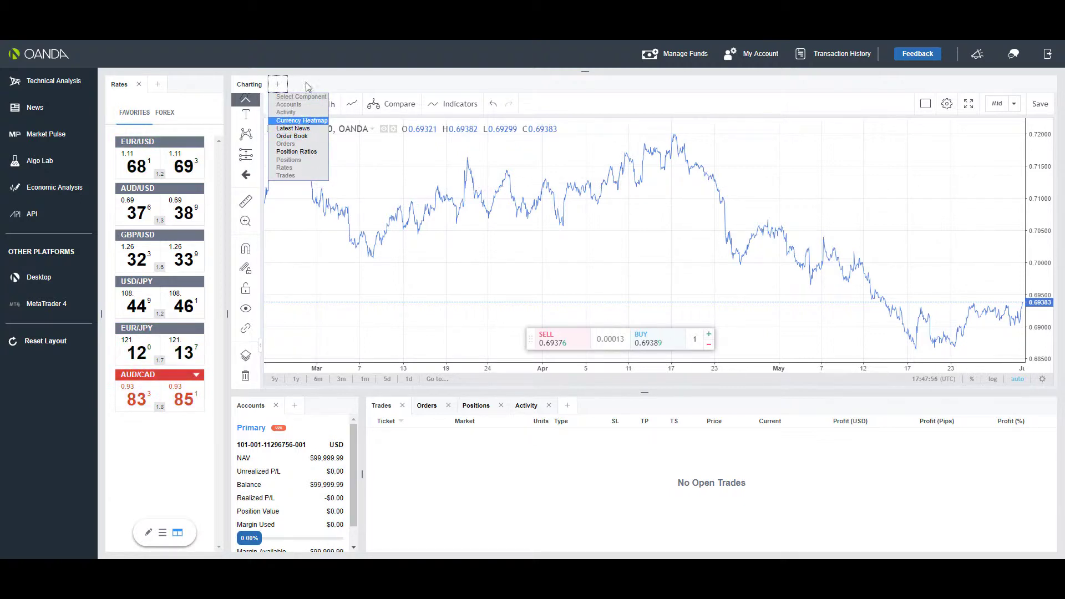
pyautogui.click(345, 95)
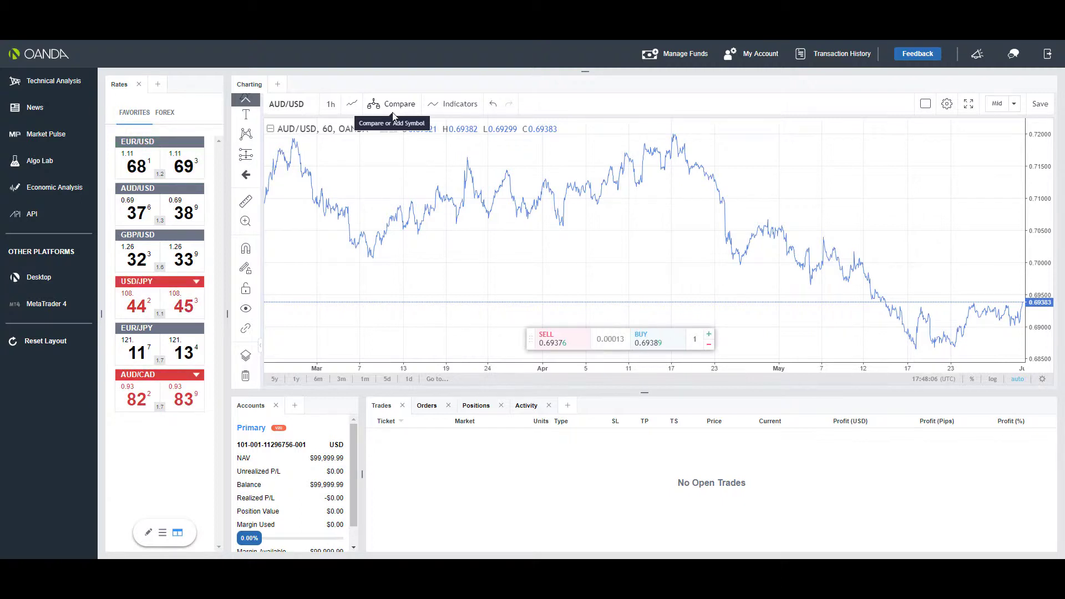
# Add EUR/USD as a comparison line on the AUD/USD chart, scaled in percent
pyautogui.click(406, 106)
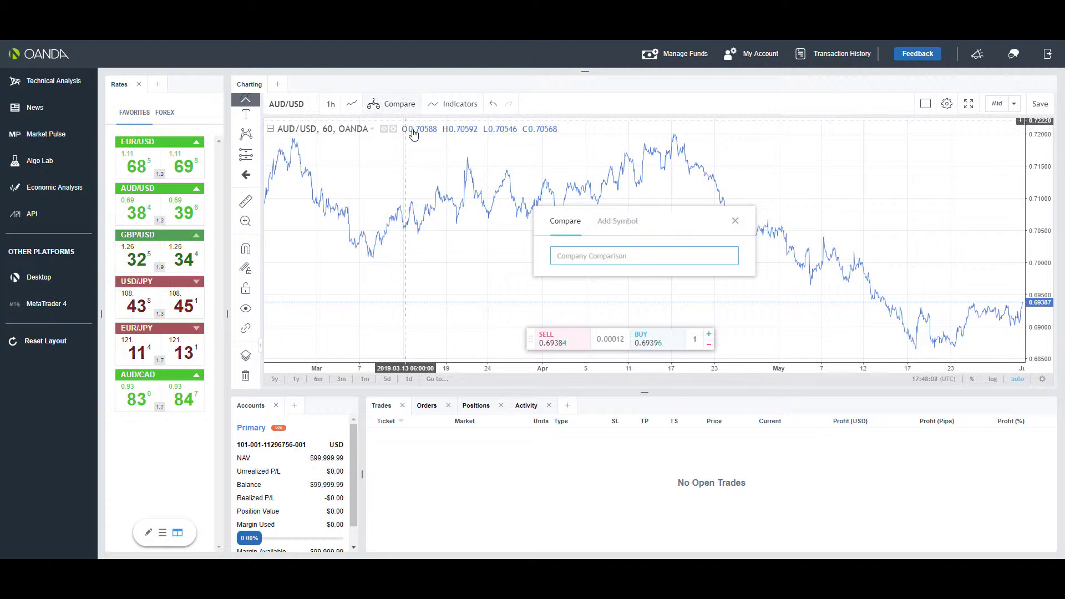
pyautogui.click(620, 223)
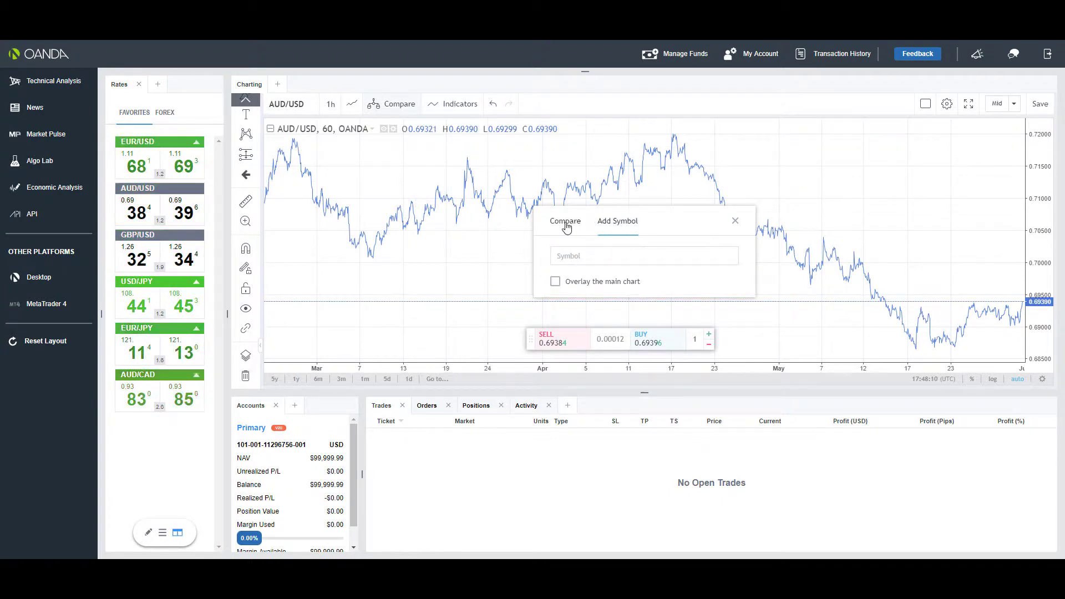
pyautogui.click(577, 222)
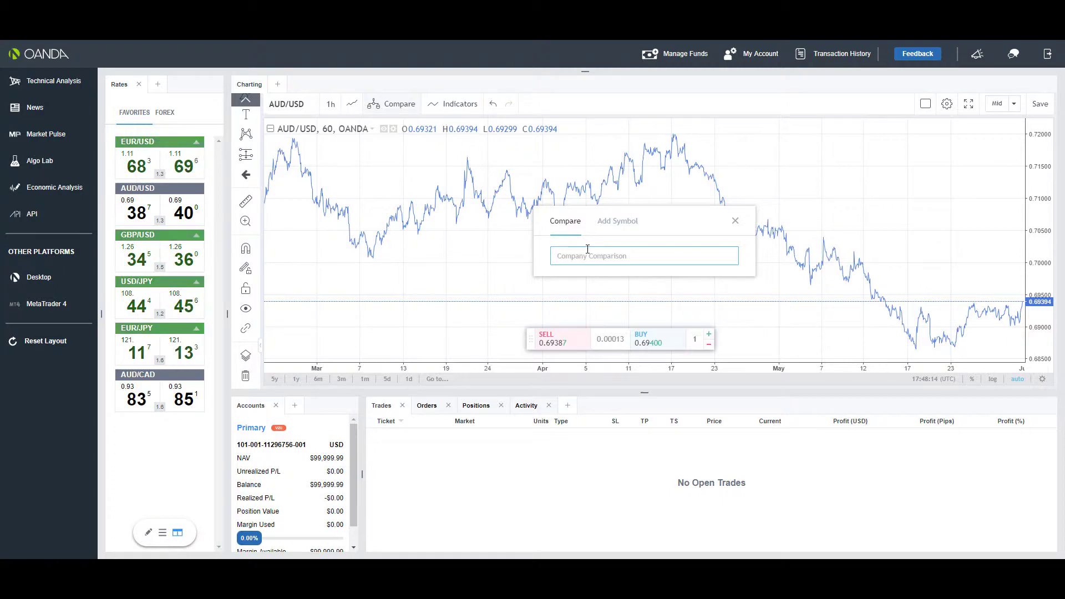
pyautogui.write('EUR')
pyautogui.scroll(-2, 630, 322)
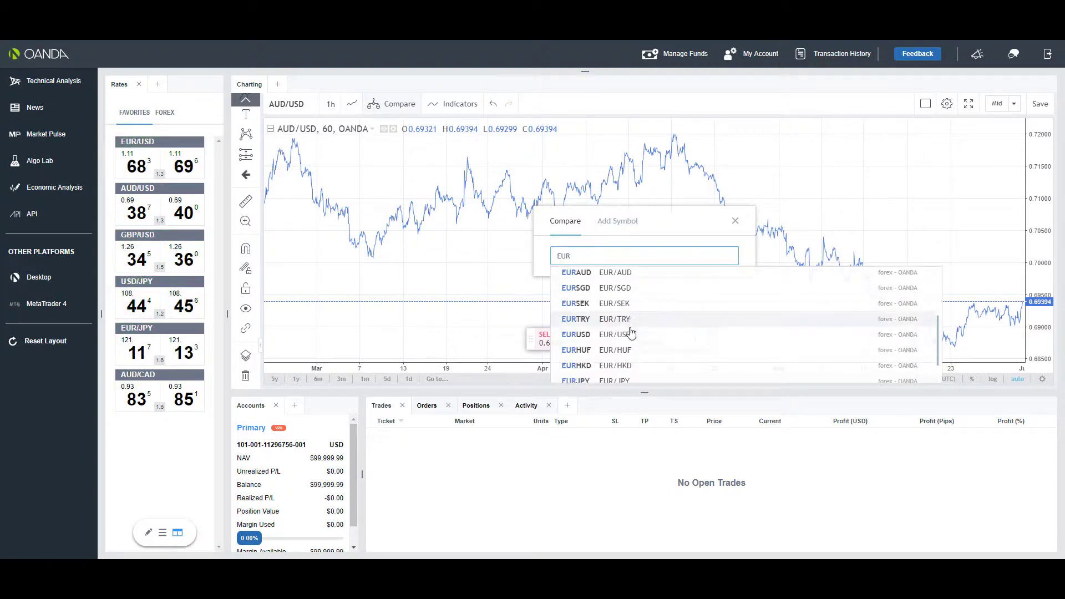
pyautogui.click(629, 336)
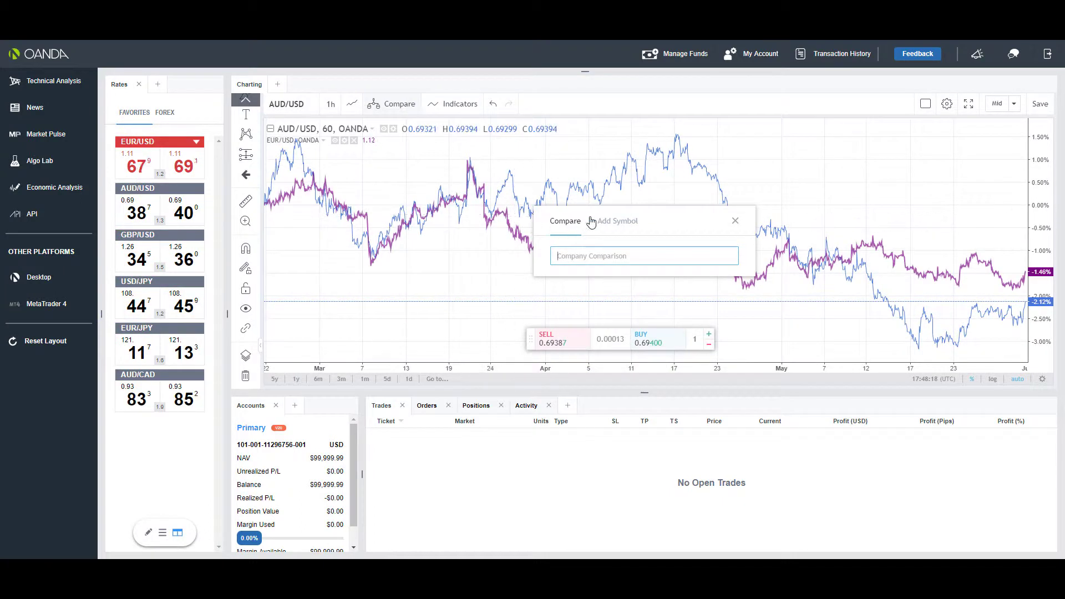
pyautogui.click(736, 221)
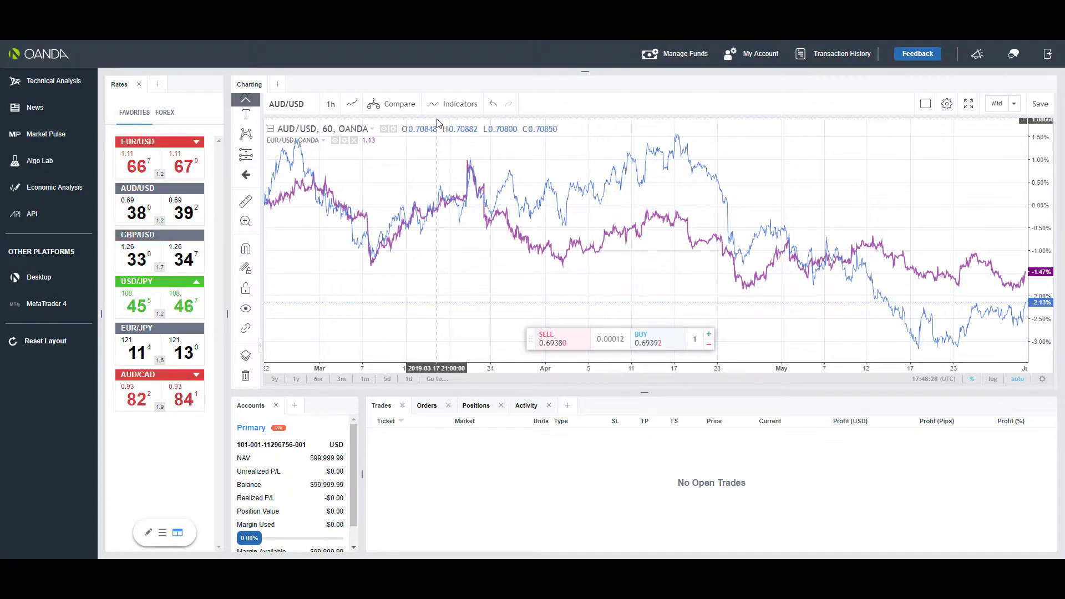
# Review the Add Symbol options in the Compare window and close it without changes
pyautogui.click(389, 104)
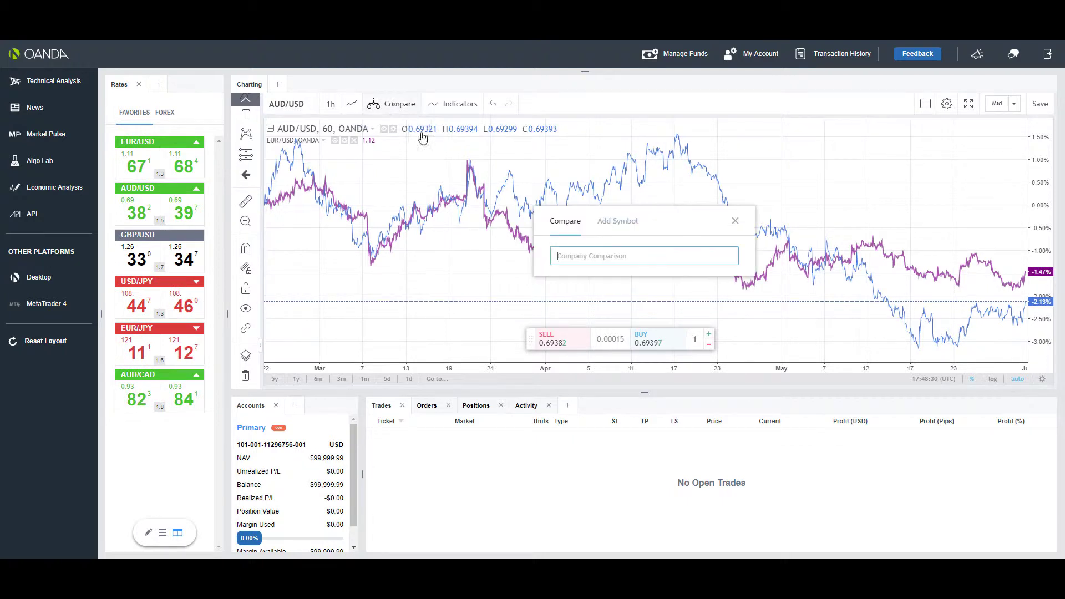
pyautogui.click(603, 223)
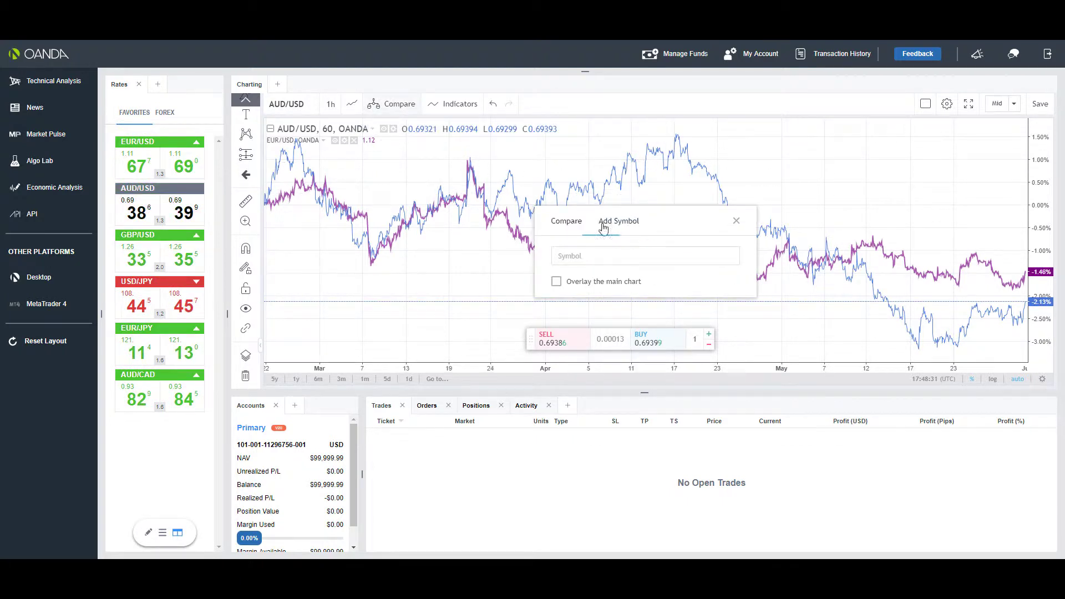
pyautogui.click(736, 221)
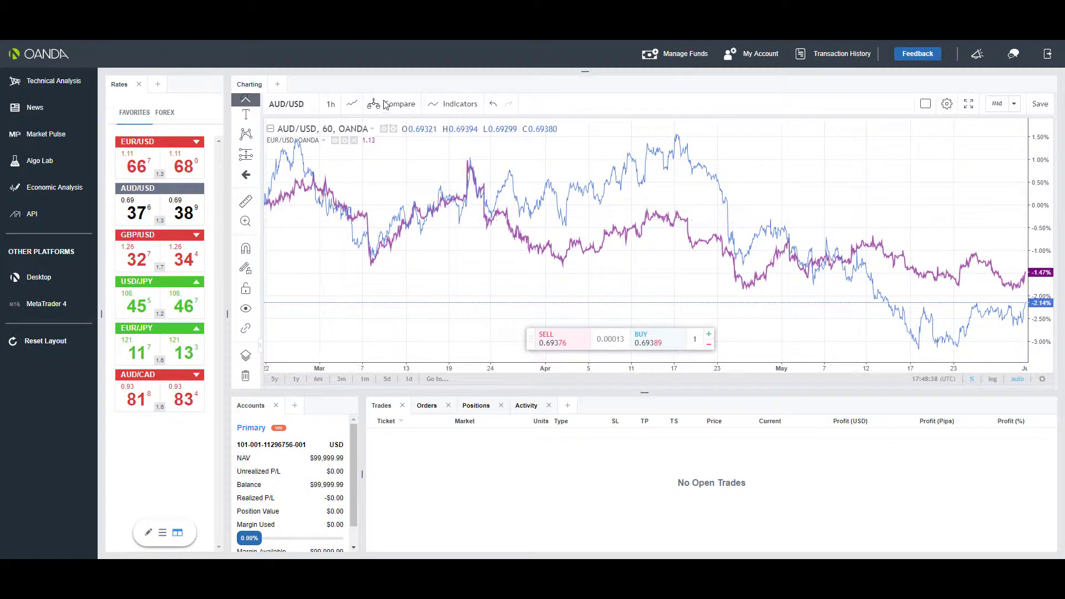
# In the Objects Tree, hide the EUR/USD comparison line and keep AUD/USD visible
pyautogui.click(244, 357)
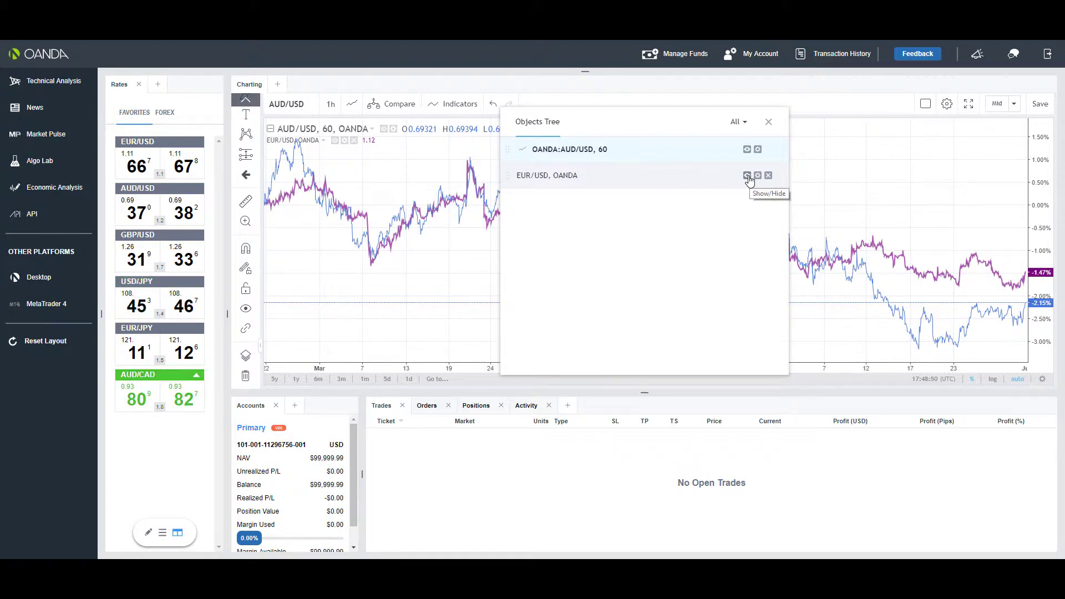
pyautogui.click(748, 176)
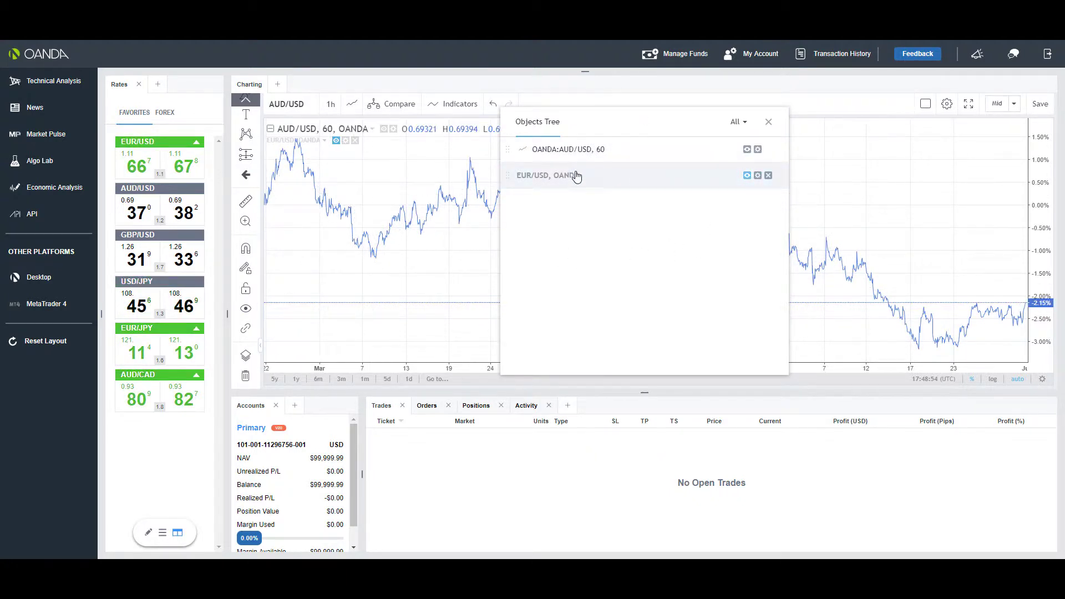
pyautogui.click(747, 150)
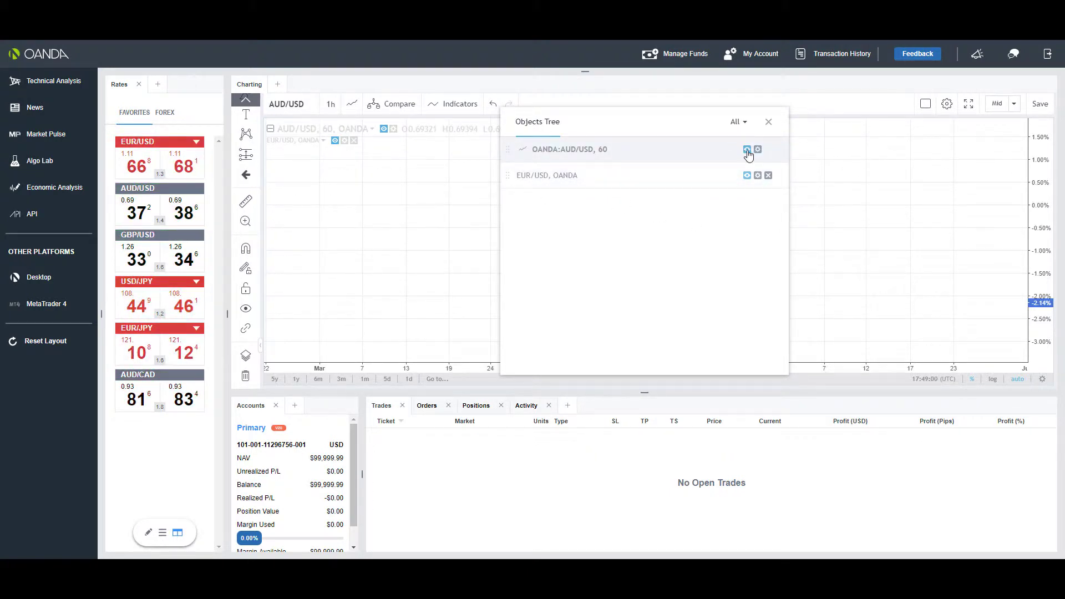
pyautogui.click(747, 150)
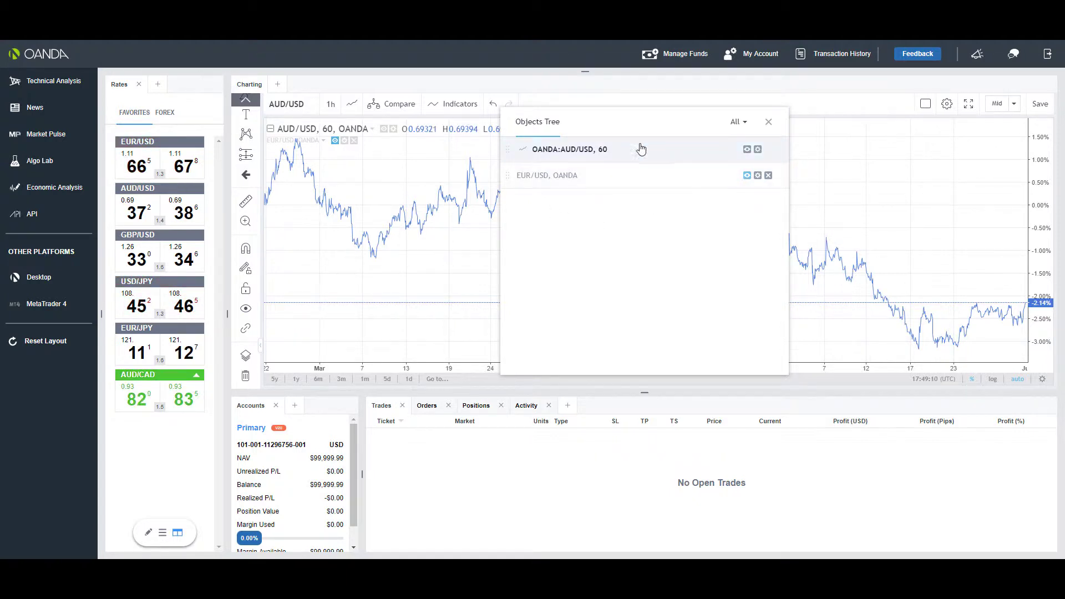
pyautogui.click(748, 150)
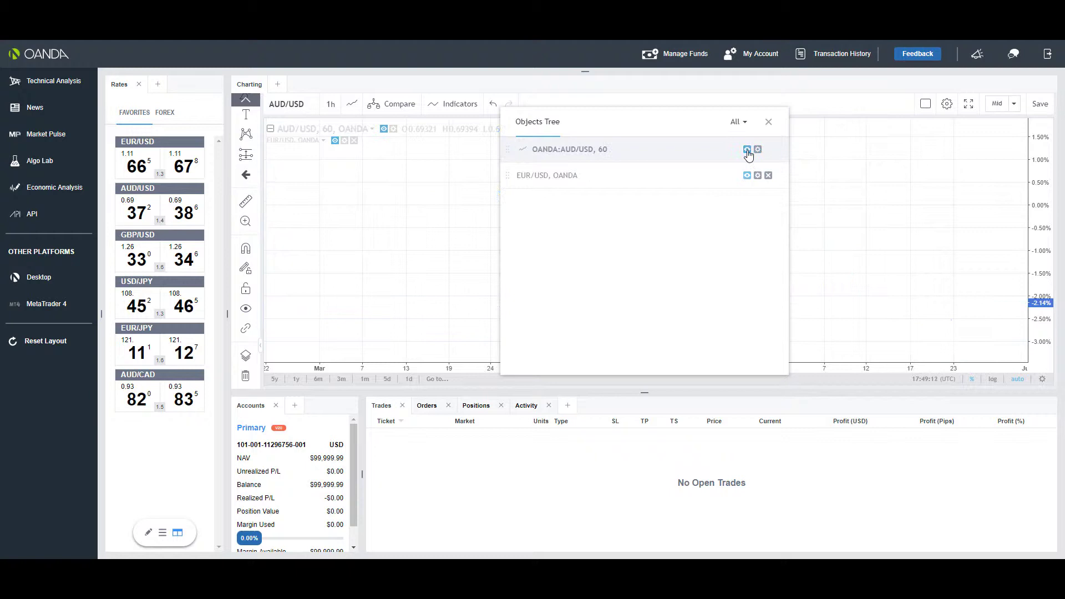
pyautogui.click(748, 150)
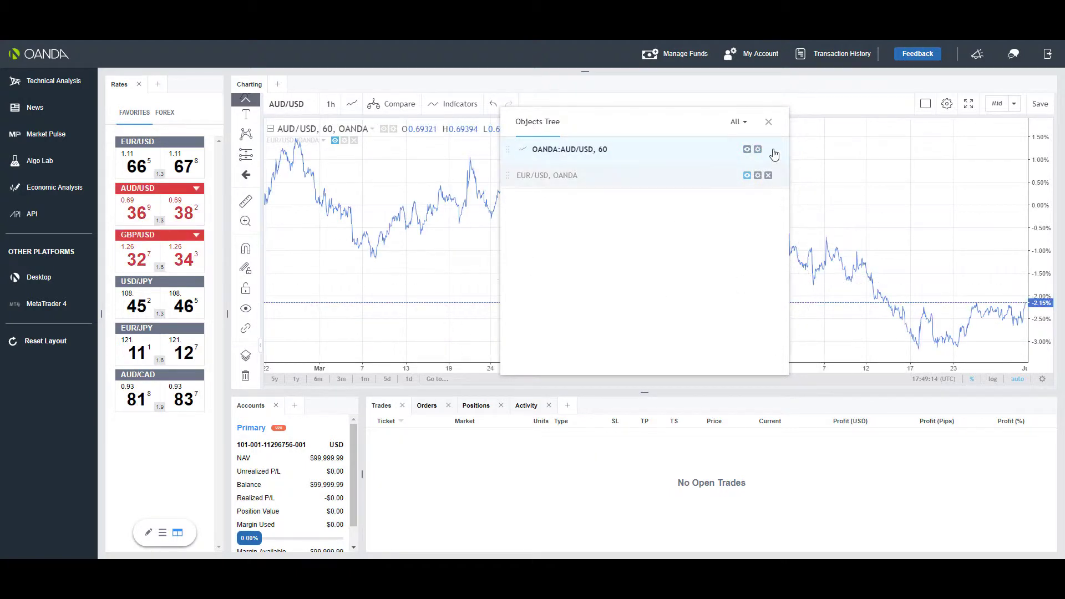
pyautogui.click(768, 123)
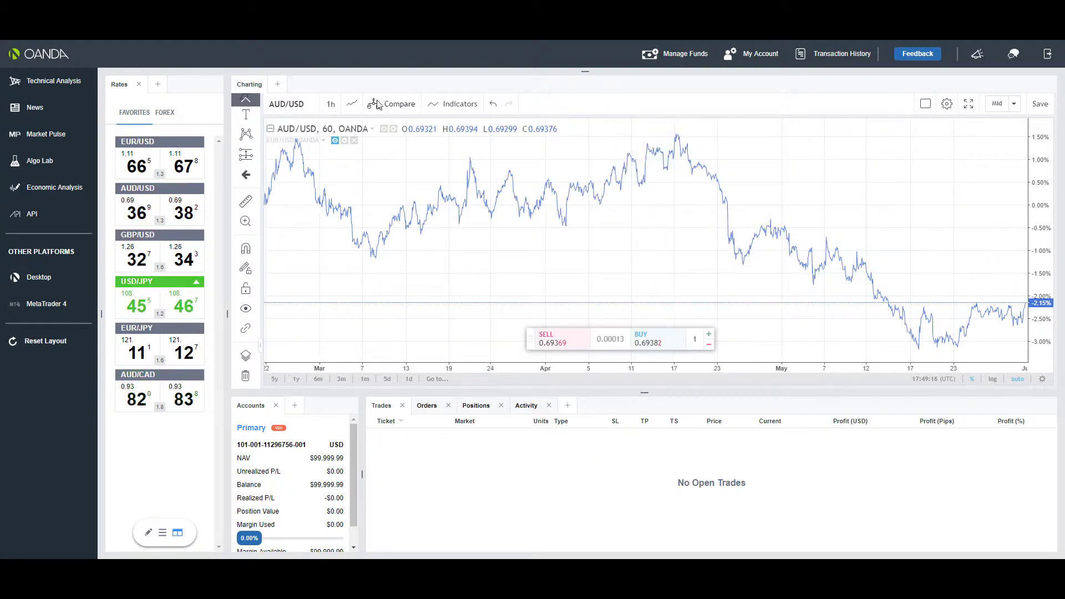
# Add EUR/PLN as its own pane below the AUD/USD chart
pyautogui.click(396, 106)
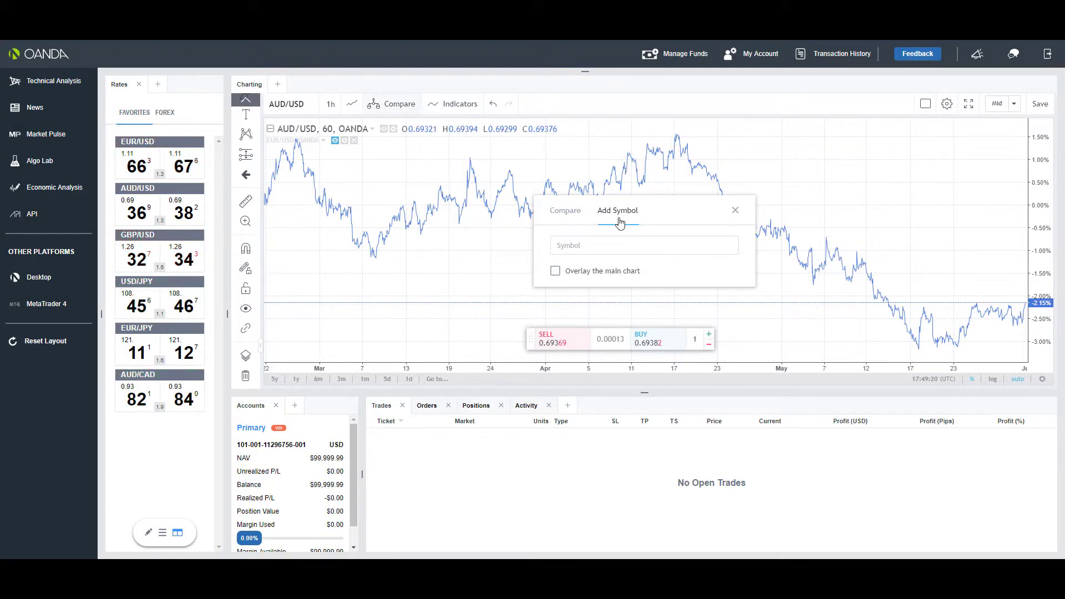
pyautogui.click(609, 241)
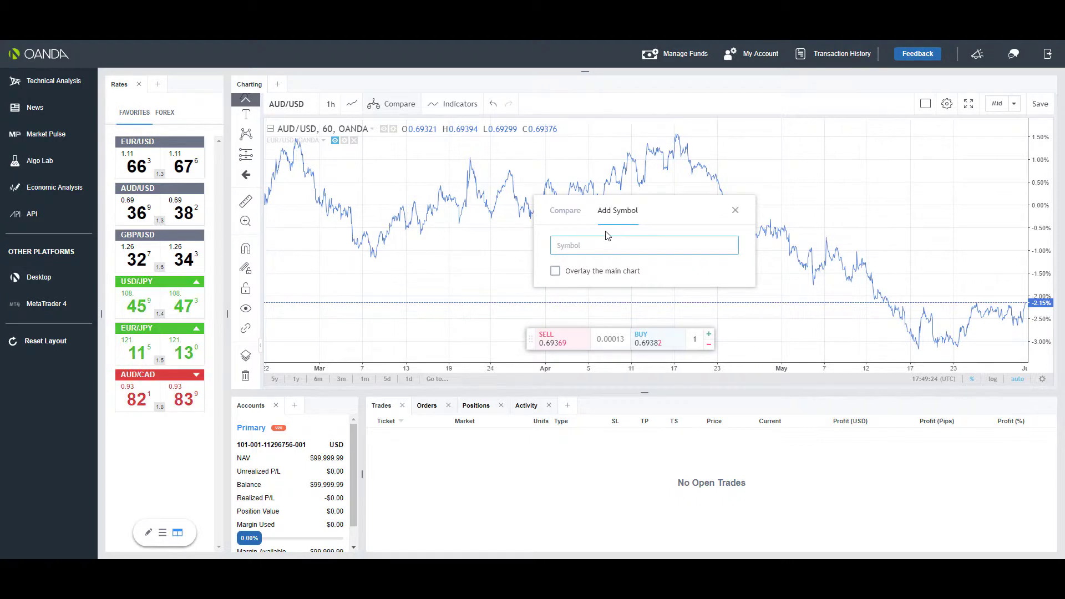
pyautogui.write('AUS')
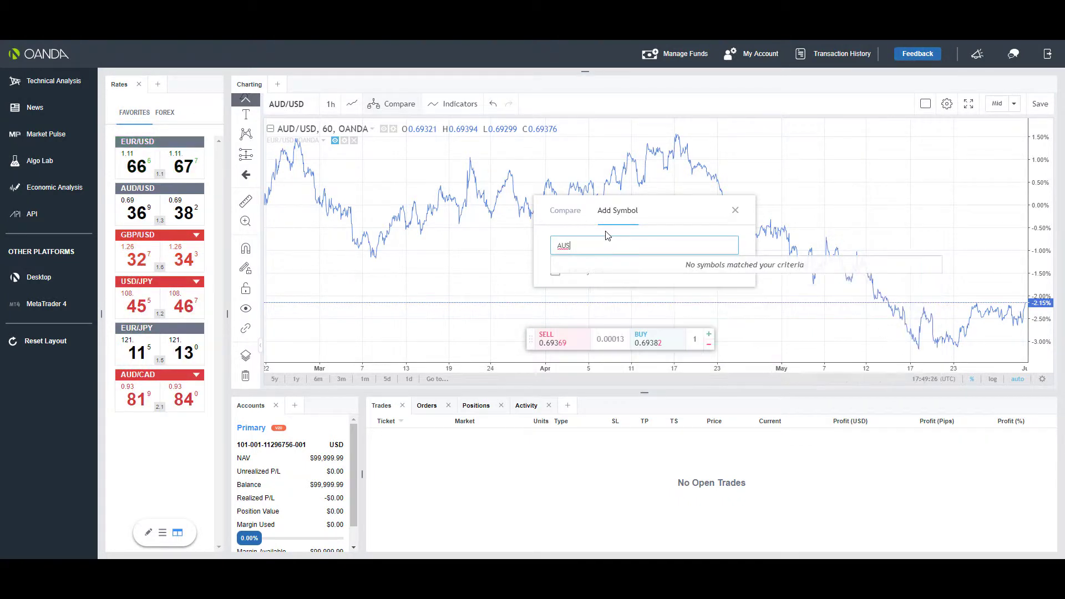
pyautogui.press('BackSpace')
pyautogui.press('BackSpace')
pyautogui.press('BackSpace')
pyautogui.write('EUR')
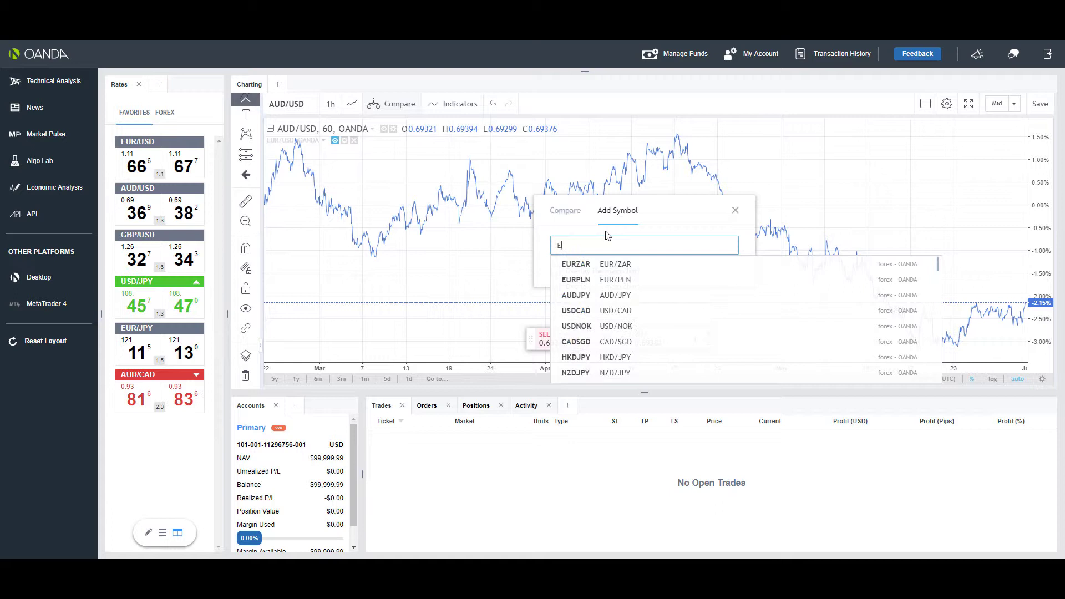
pyautogui.click(613, 281)
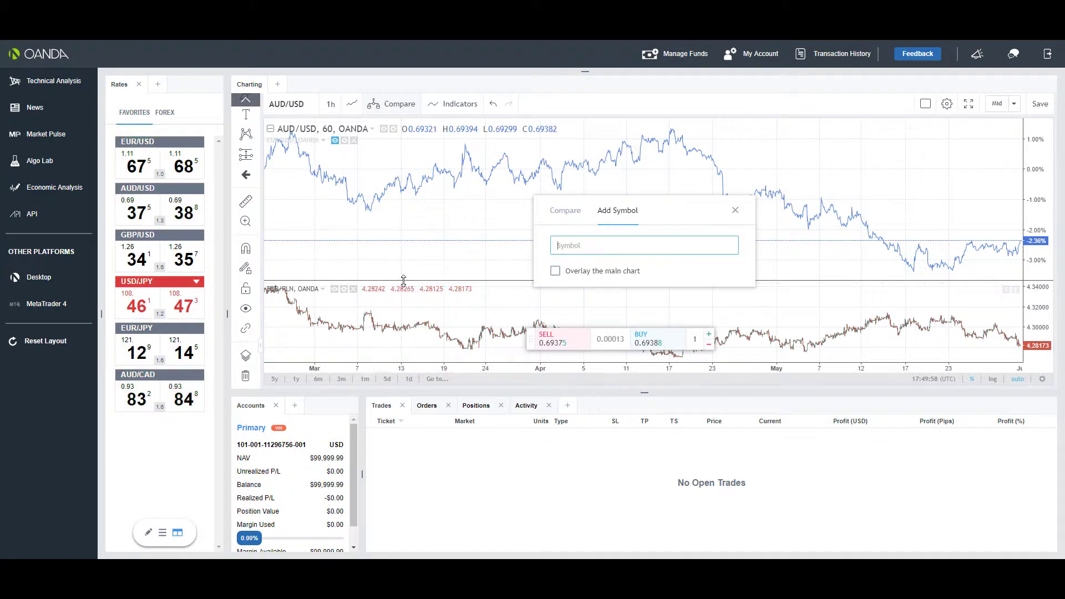
# Adjust the split between the AUD/USD and EUR/PLN panes and close the add-symbol dialog
pyautogui.moveTo(398, 282); pyautogui.dragTo(410, 235)
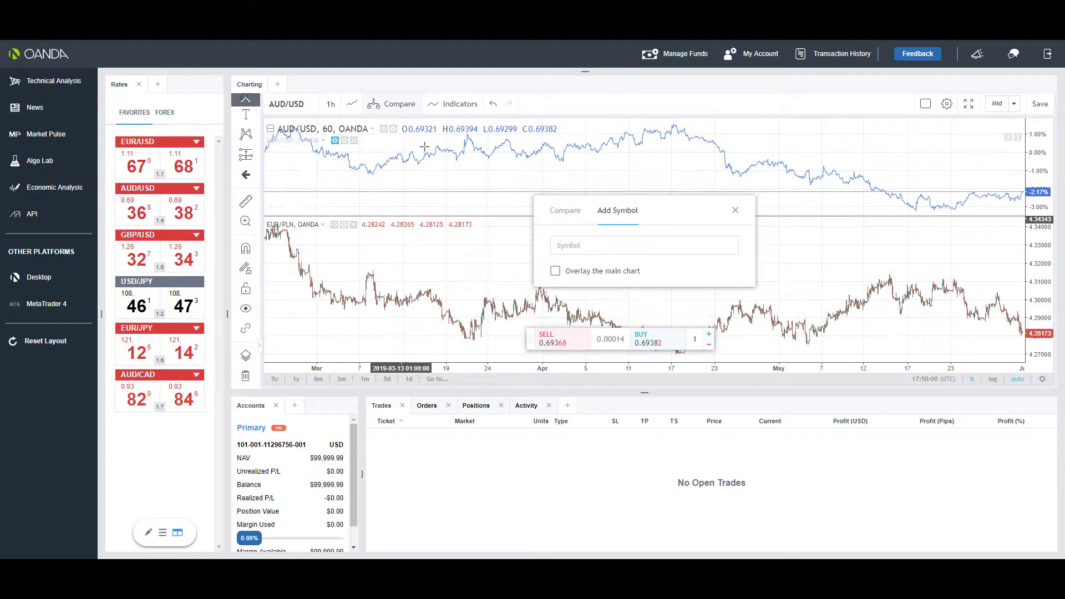
pyautogui.moveTo(411, 183); pyautogui.dragTo(412, 133)
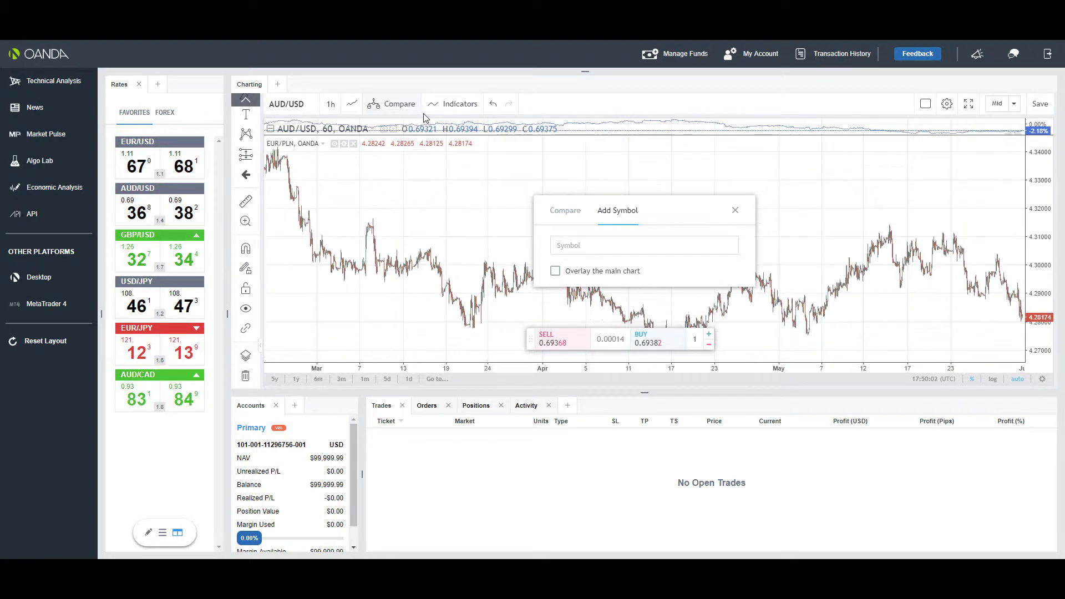
pyautogui.click(410, 105)
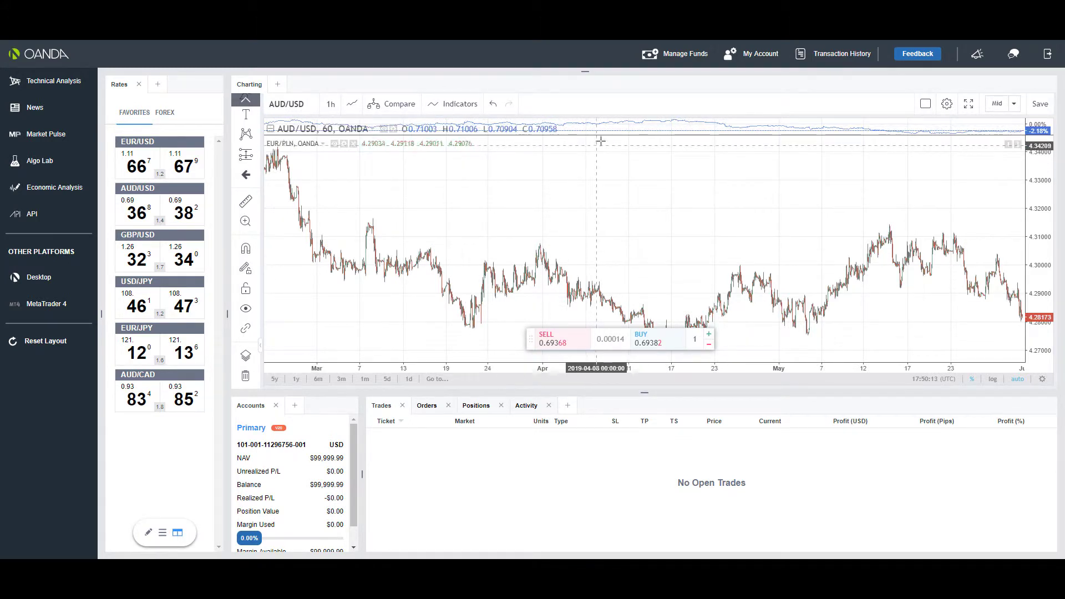
pyautogui.moveTo(608, 137); pyautogui.dragTo(609, 226)
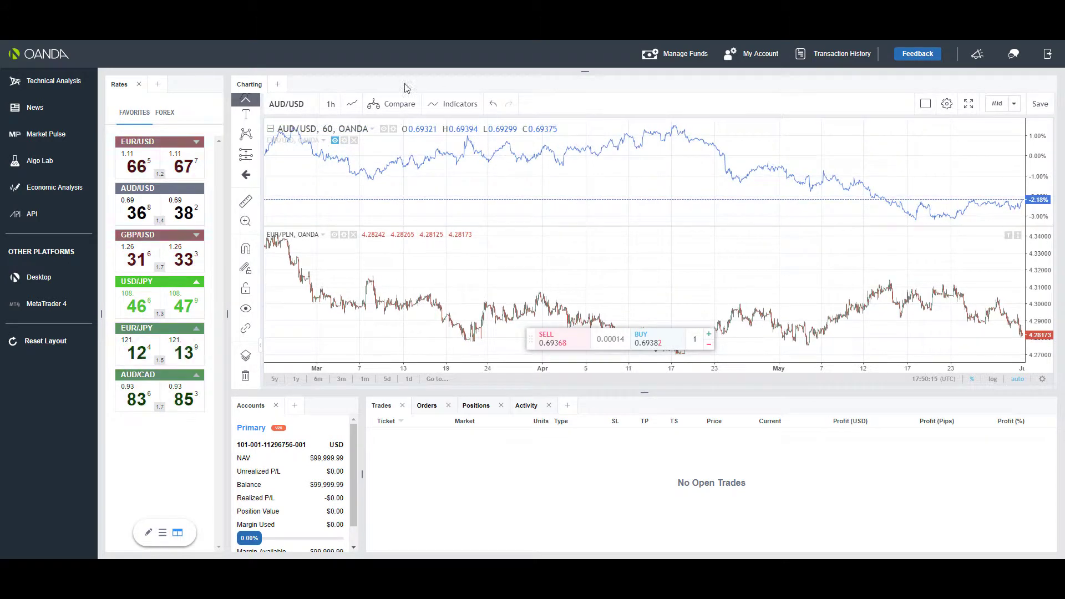
# Add EUR/ZAR with 'Overlay the main chart' ticked so it sits on the AUD/USD pane
pyautogui.click(400, 104)
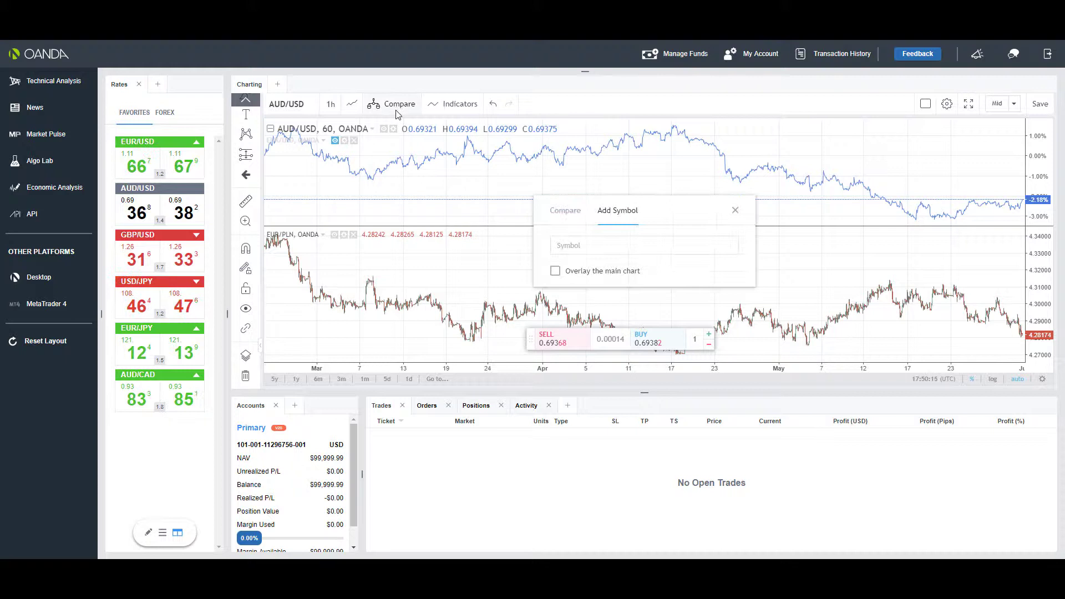
pyautogui.click(555, 273)
pyautogui.click(576, 246)
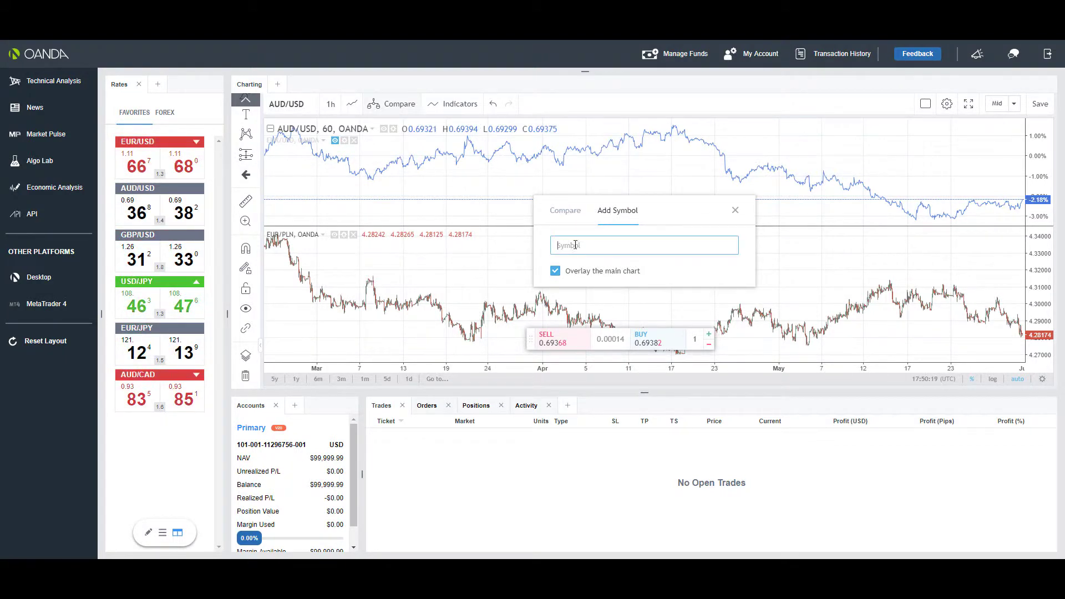
pyautogui.write('EUR')
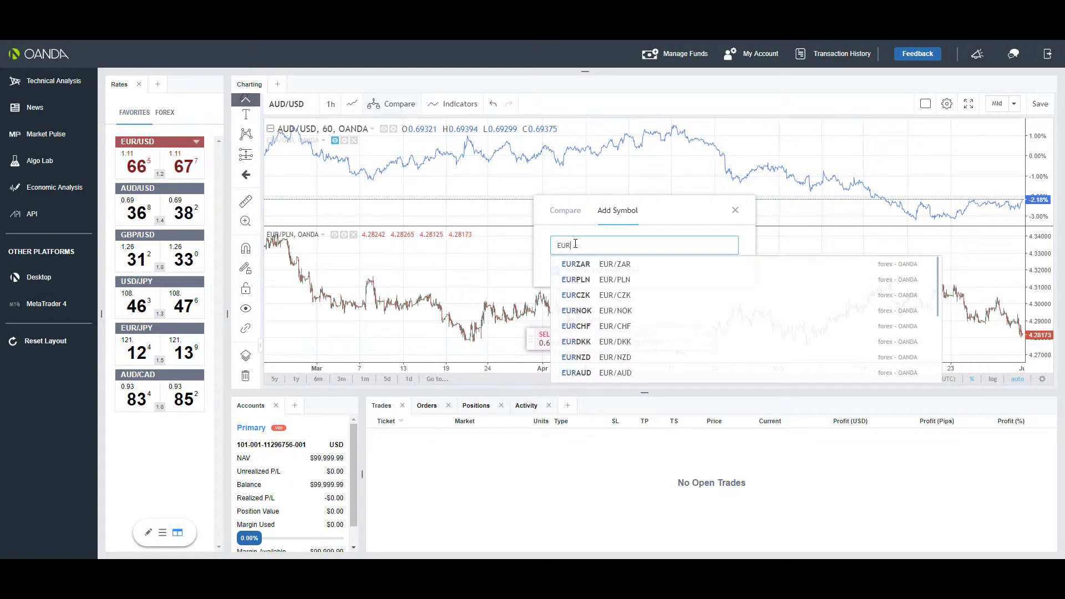
pyautogui.click(580, 265)
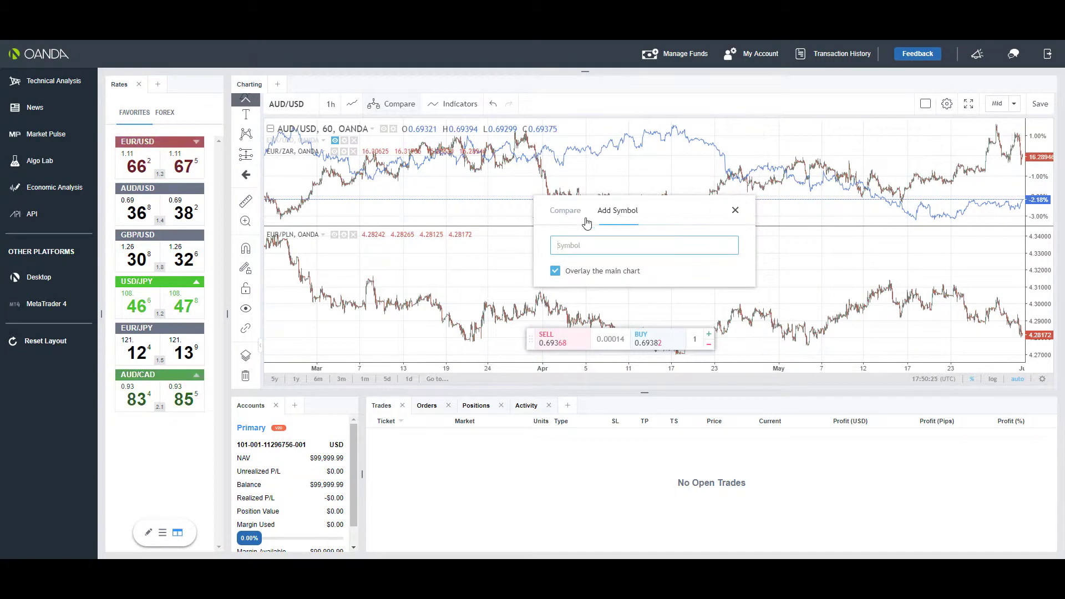
pyautogui.click(562, 213)
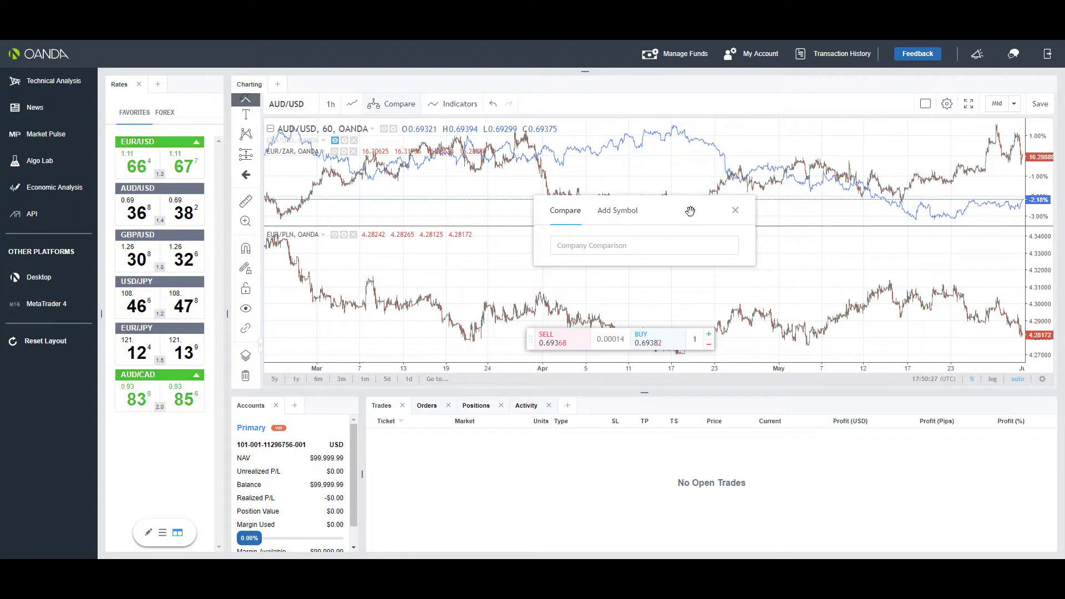
# In the Objects Tree, toggle the EUR/ZAR overlay's visibility and hide the EUR/PLN pane
pyautogui.click(736, 211)
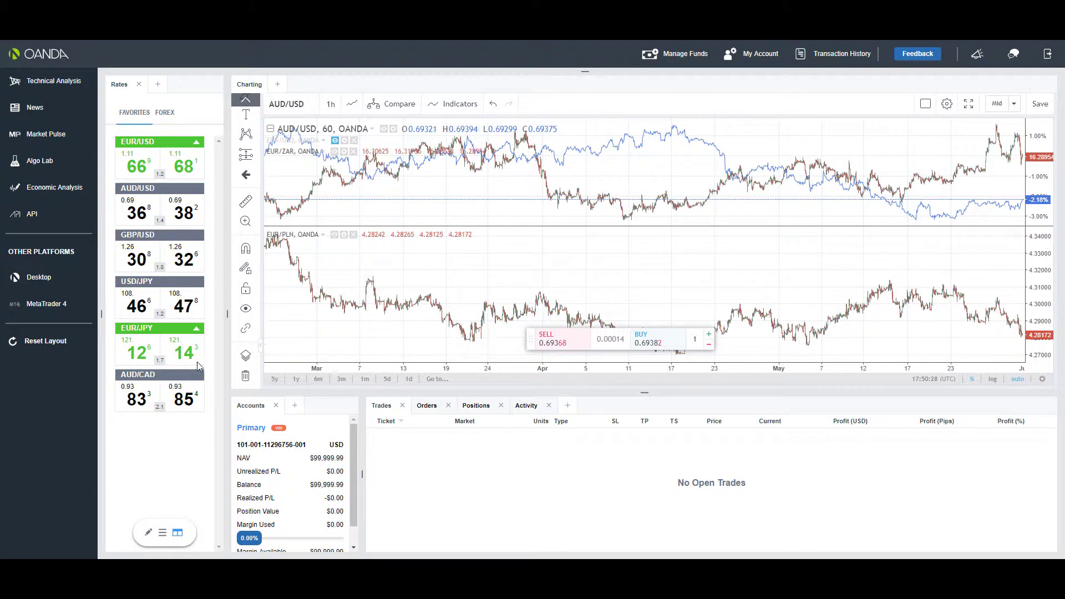
pyautogui.click(246, 356)
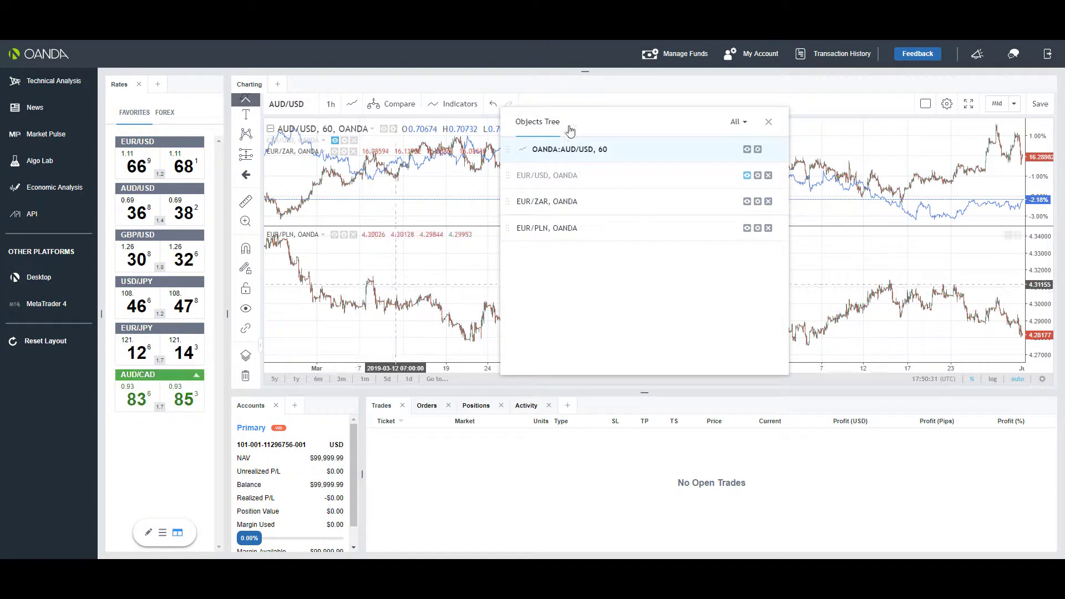
pyautogui.click(747, 203)
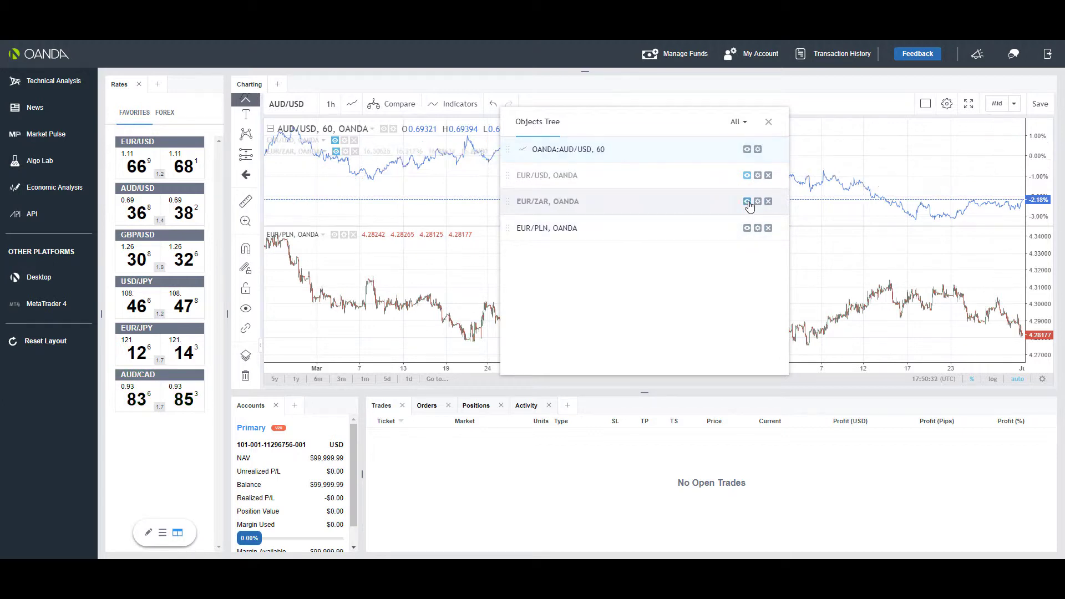
pyautogui.click(748, 203)
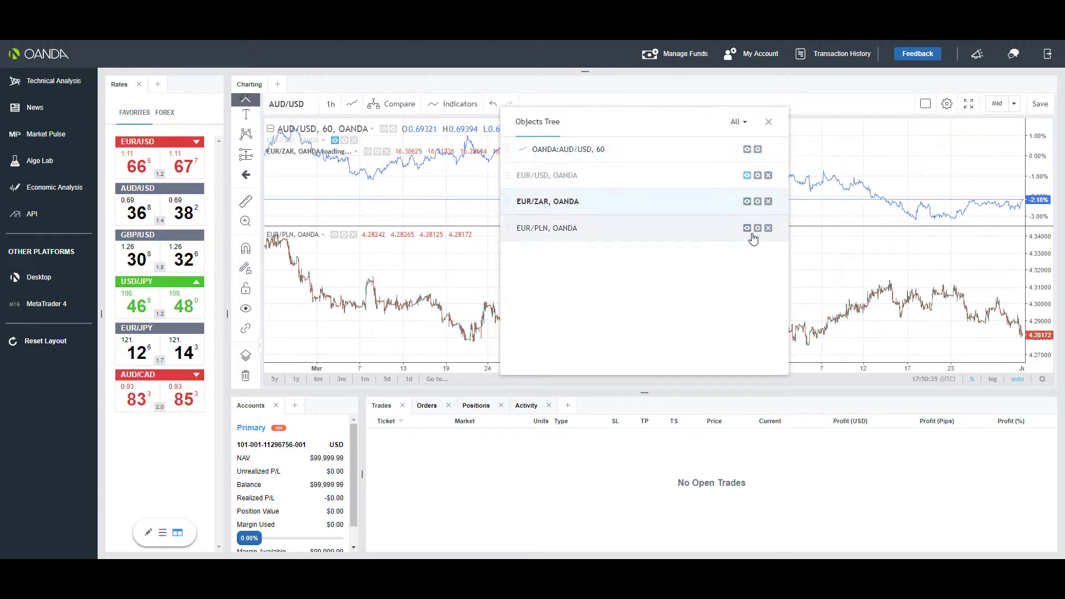
pyautogui.click(748, 229)
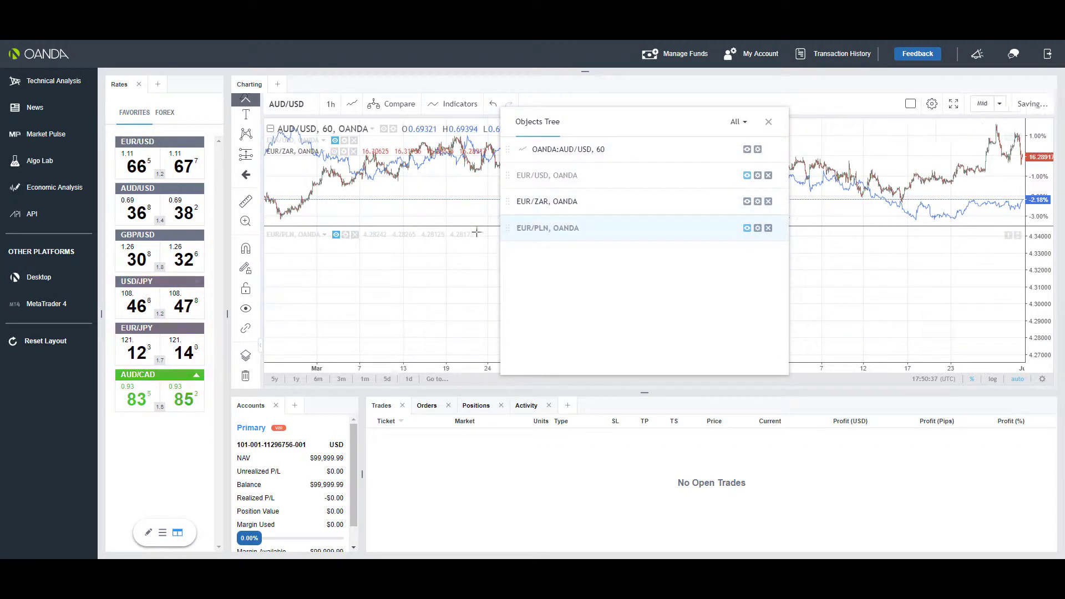
pyautogui.click(769, 122)
# Enlarge the main chart and delete EUR/PLN from the Objects Tree
pyautogui.moveTo(583, 226); pyautogui.dragTo(577, 300)
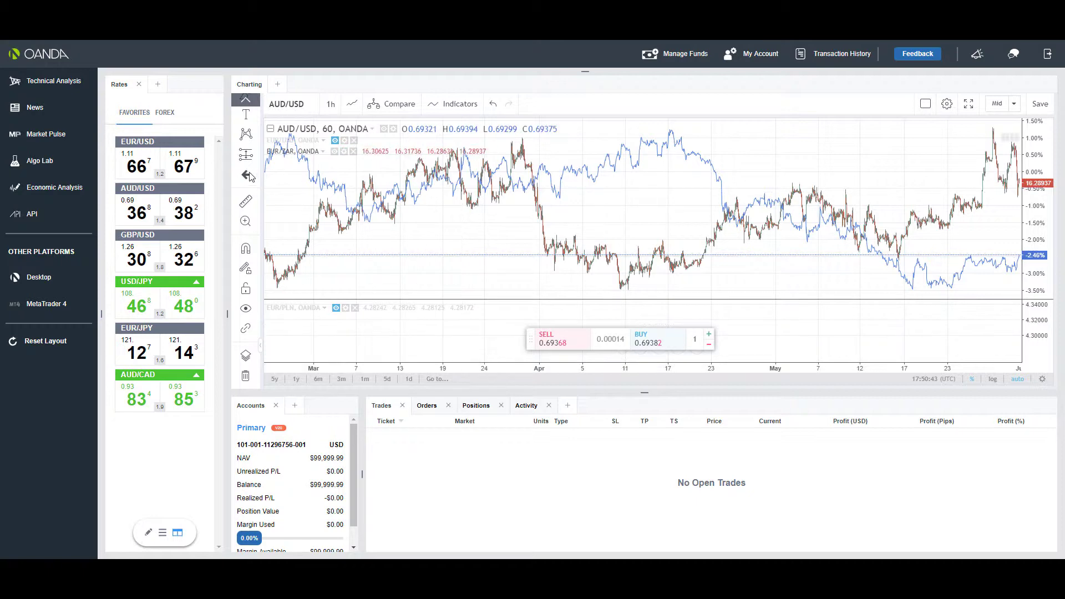
pyautogui.click(246, 355)
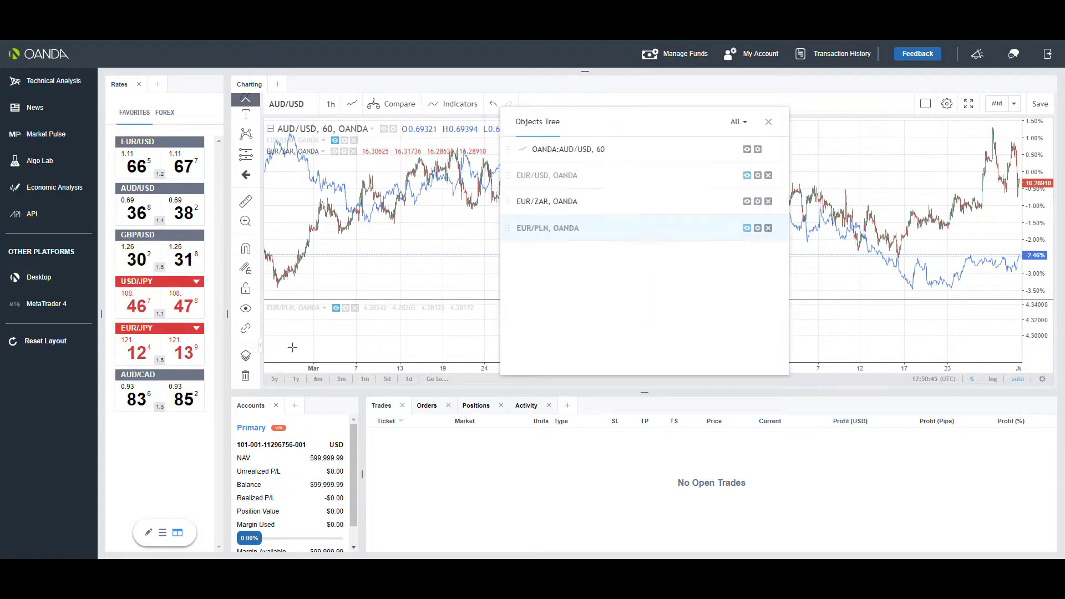
pyautogui.click(769, 228)
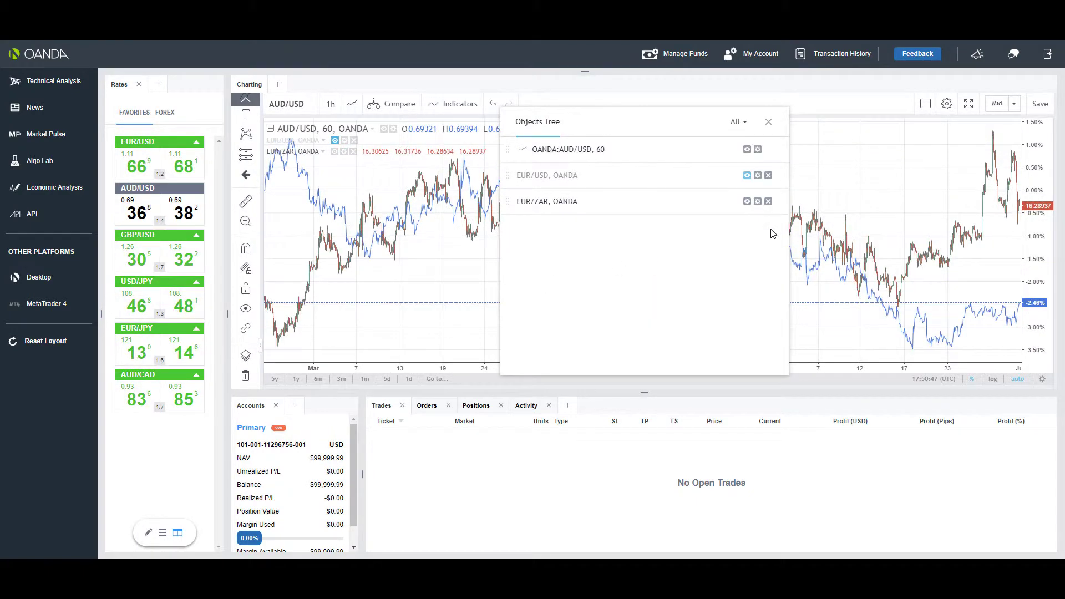
pyautogui.click(768, 121)
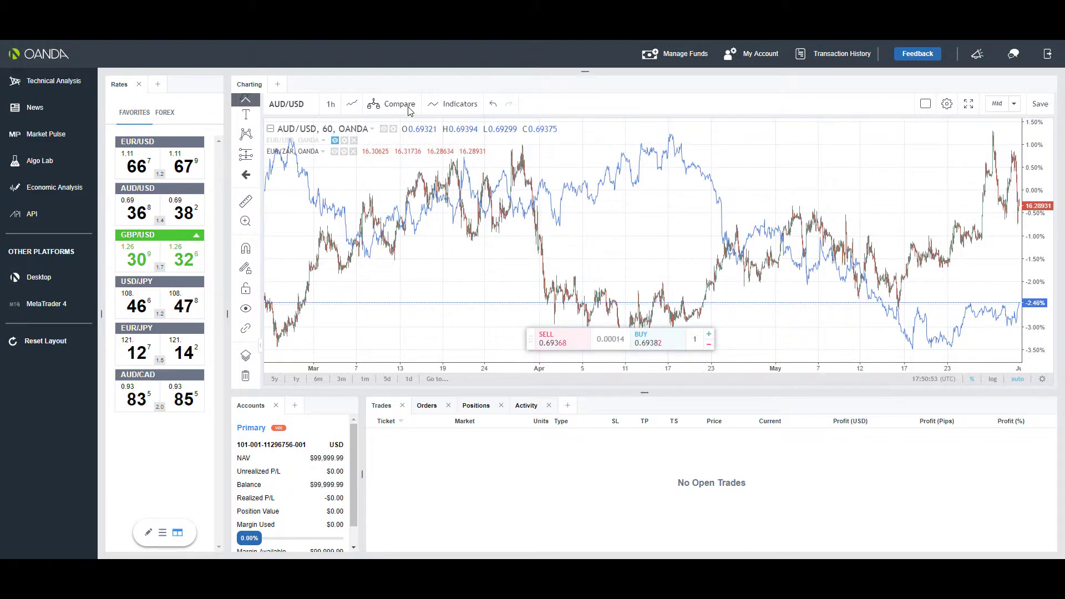
pyautogui.click(304, 110)
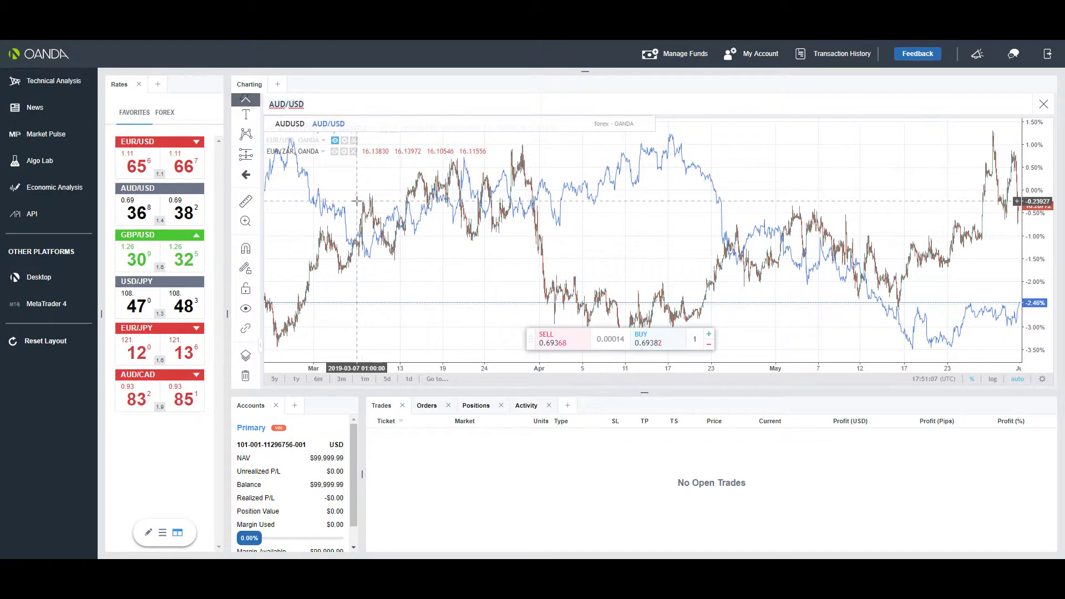
pyautogui.click(355, 198)
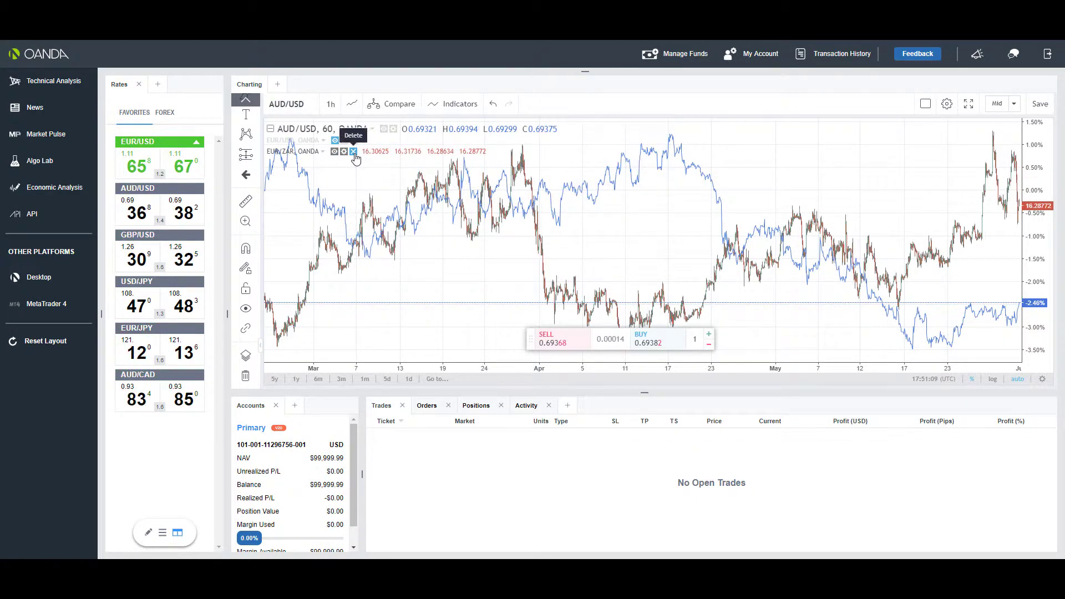
# Delete the EUR/ZAR overlay, untick 'Overlay the main chart', and confirm only AUD/USD remains
pyautogui.click(354, 152)
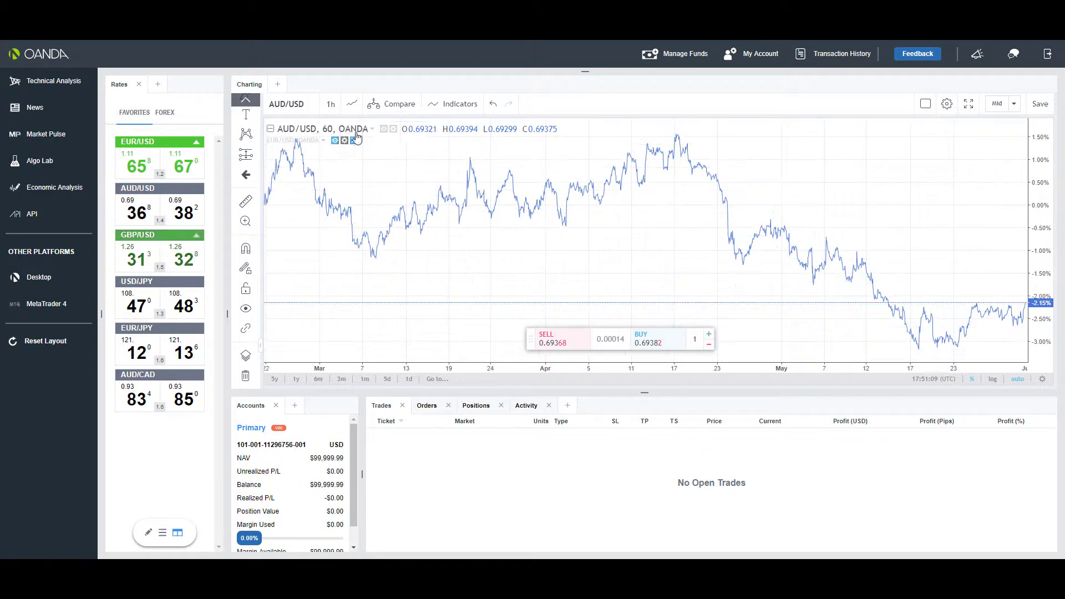
pyautogui.click(377, 104)
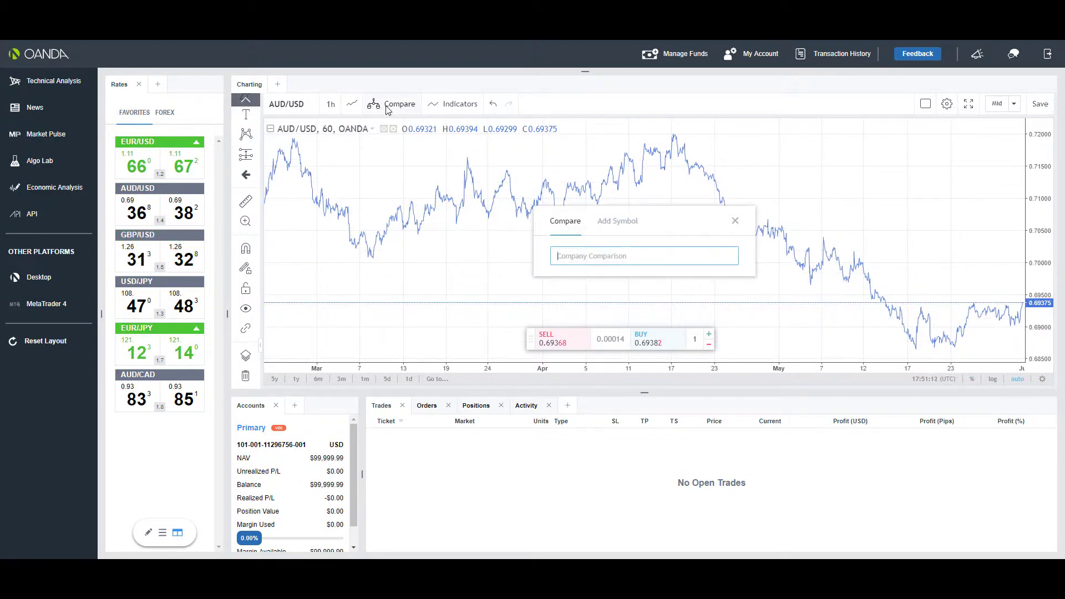
pyautogui.click(612, 229)
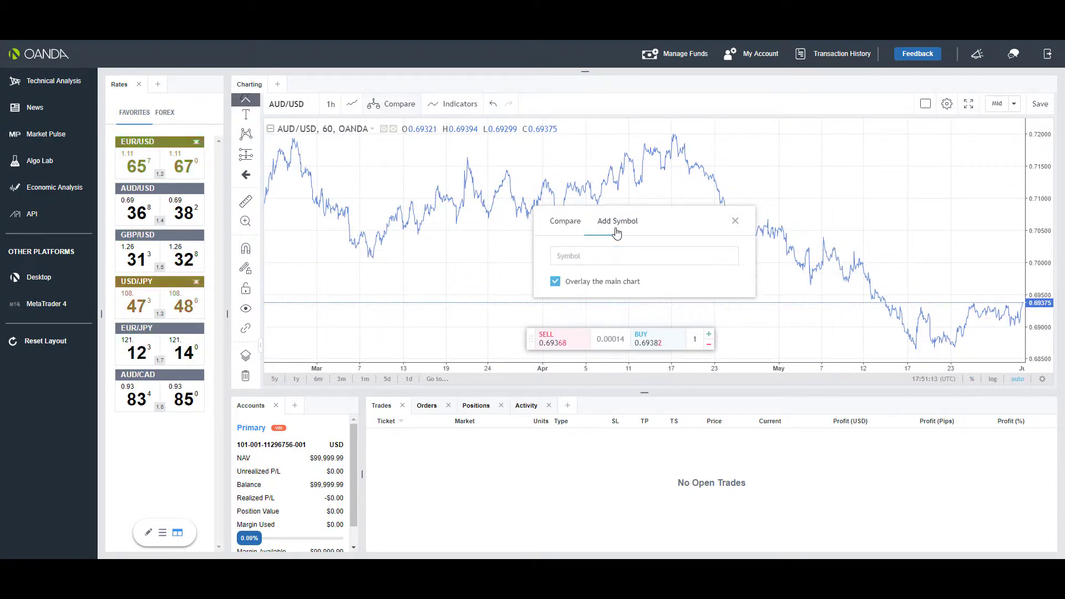
pyautogui.click(556, 282)
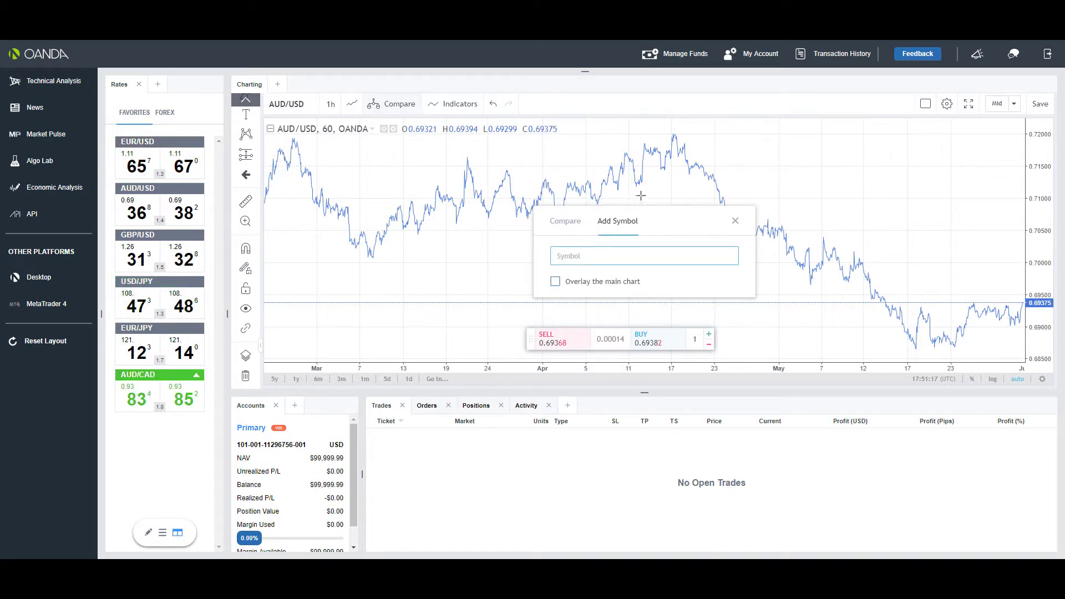
pyautogui.click(735, 222)
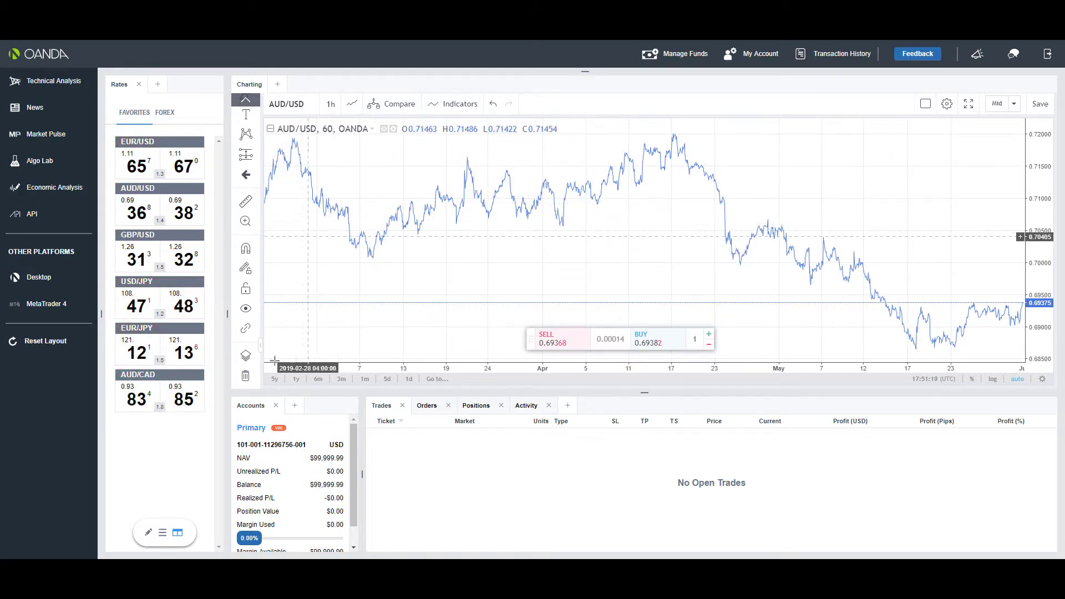
pyautogui.click(245, 358)
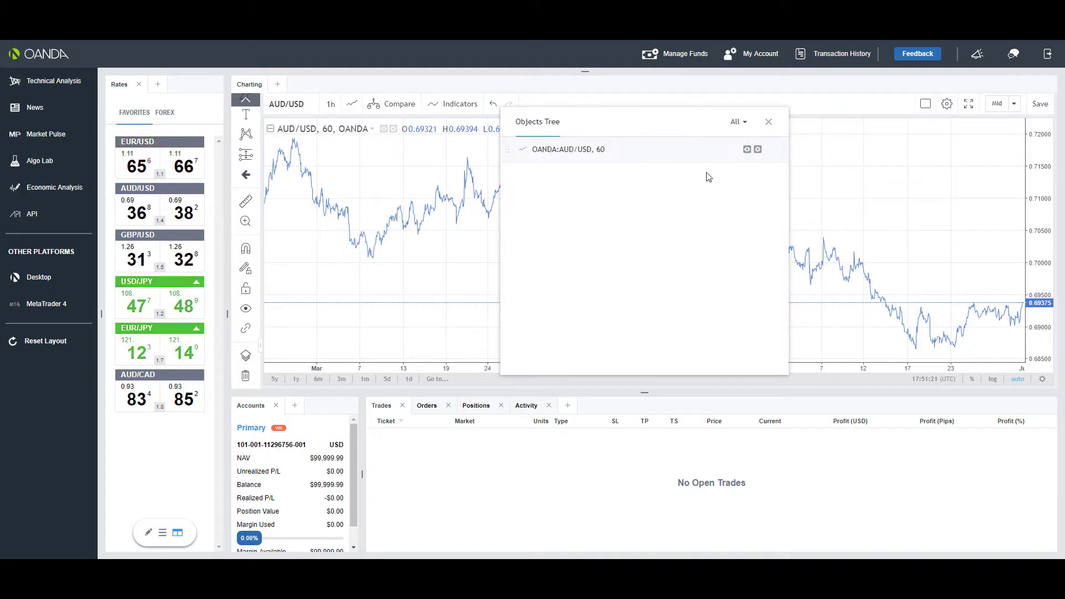
pyautogui.click(768, 122)
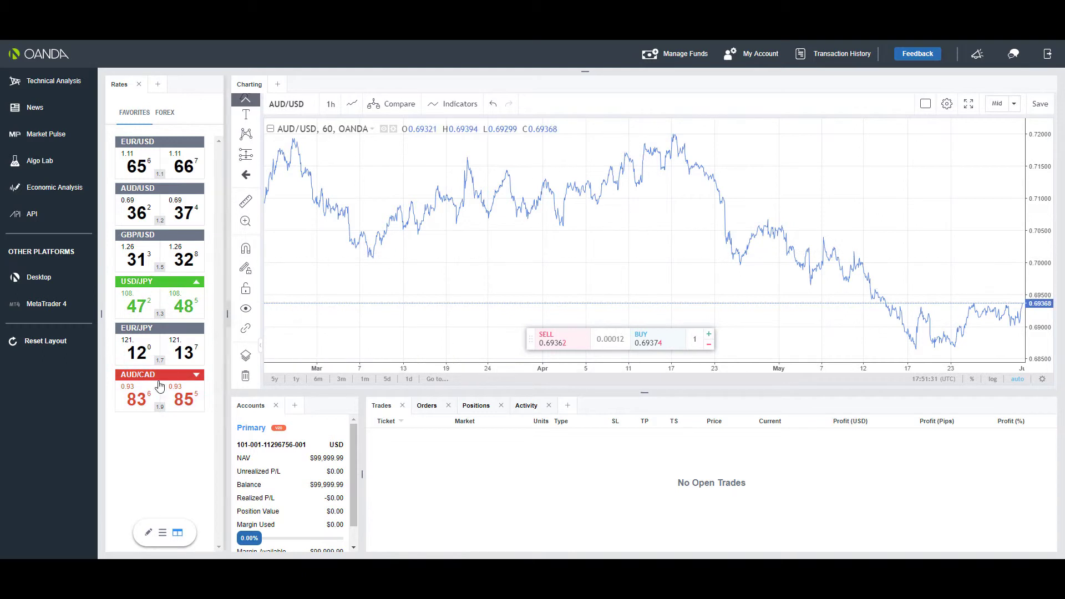
# Recheck the Objects Tree and the Add Symbol tab, closing both without adding anything
pyautogui.click(246, 356)
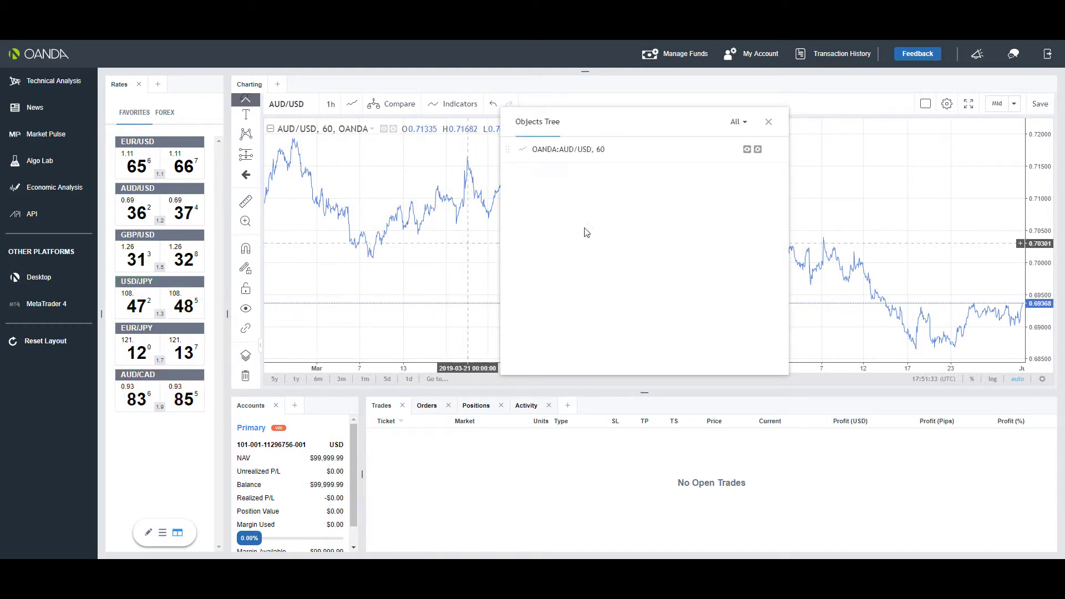
pyautogui.click(769, 122)
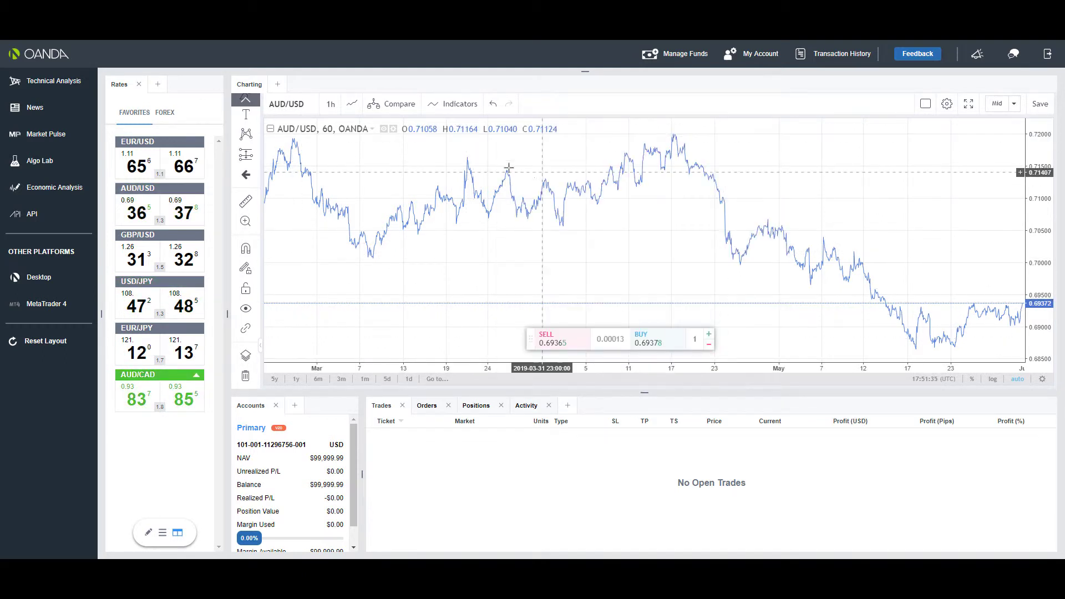
pyautogui.click(392, 104)
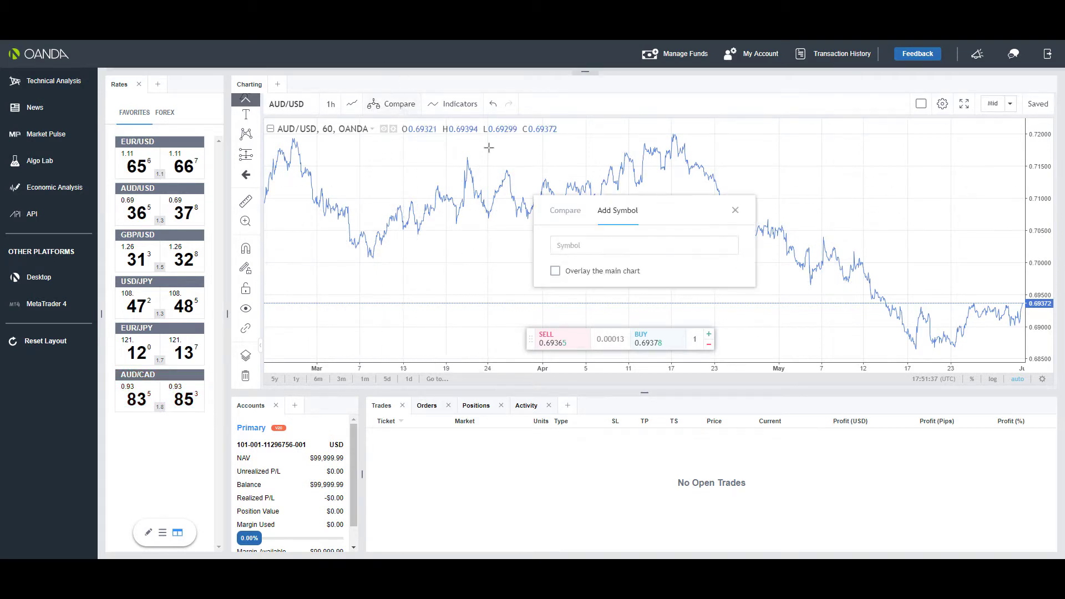
pyautogui.click(619, 217)
pyautogui.click(584, 247)
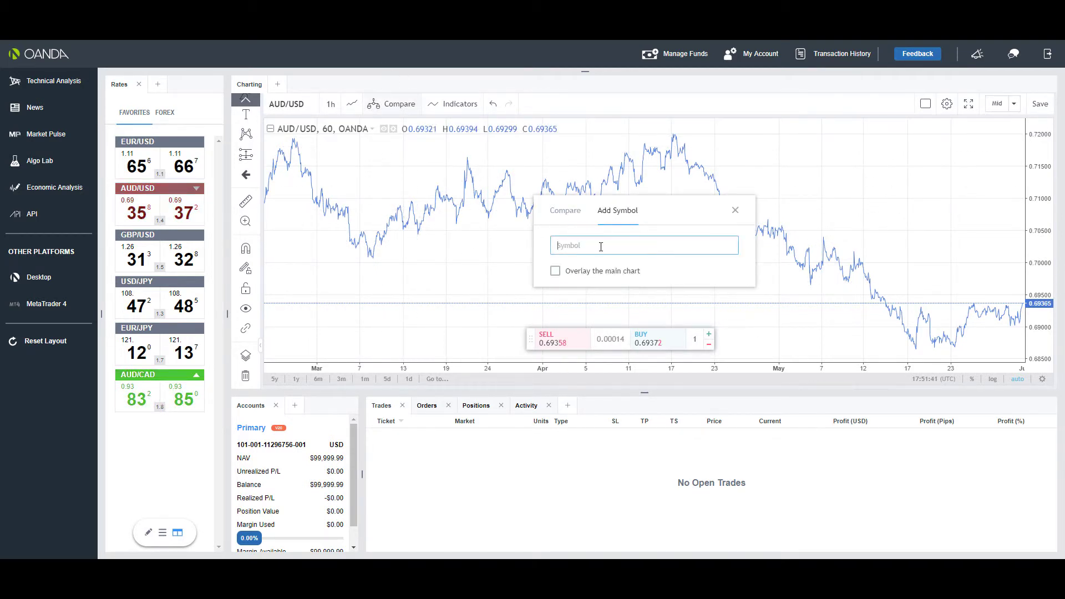
pyautogui.click(735, 211)
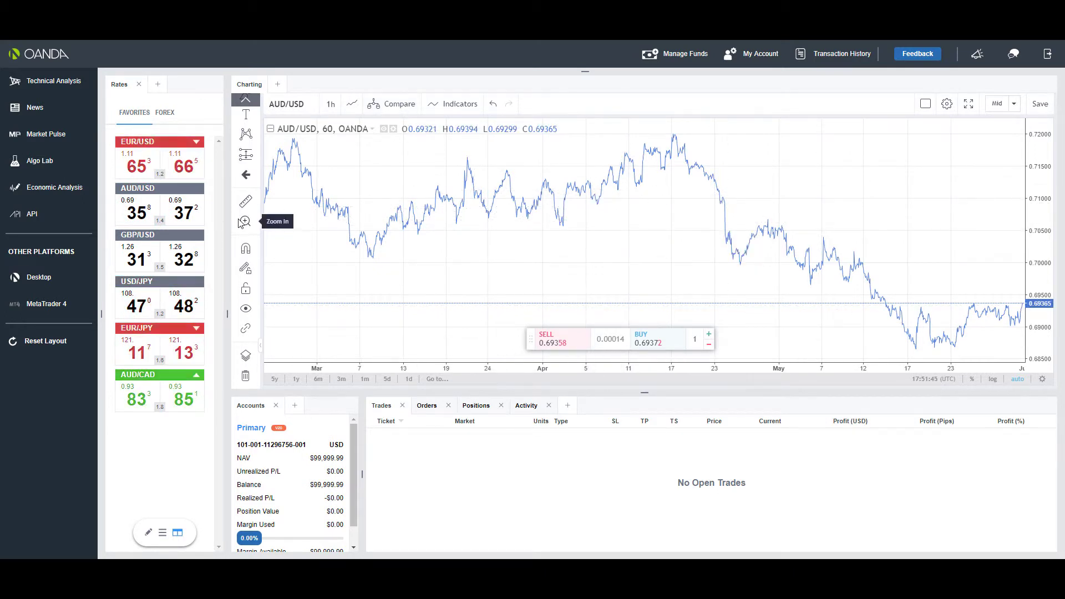